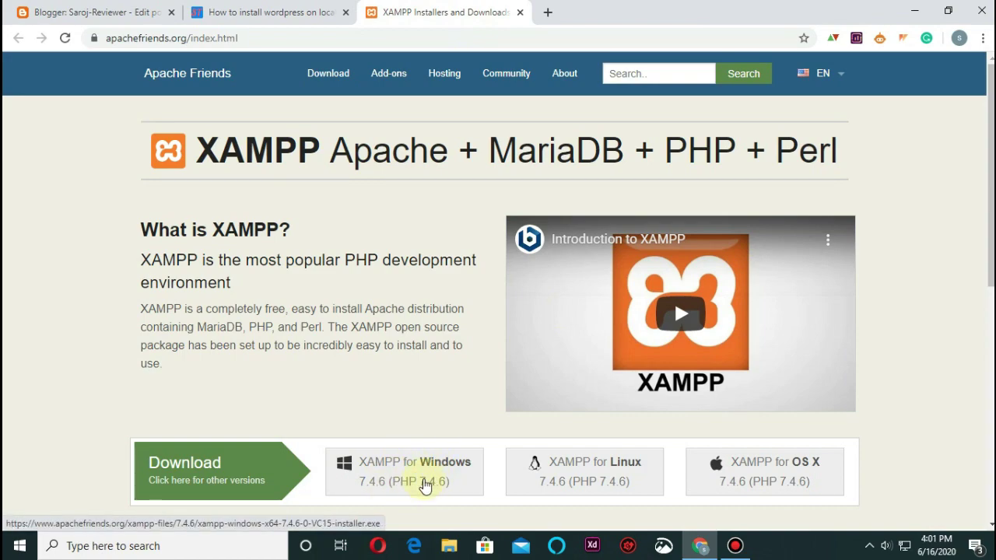
- Switch to File Explorer, run the xampp-windows-x64-7.4.6-0-VC15 installer from Downloads > Programs, and minimize the folder window
left_click(452, 553)
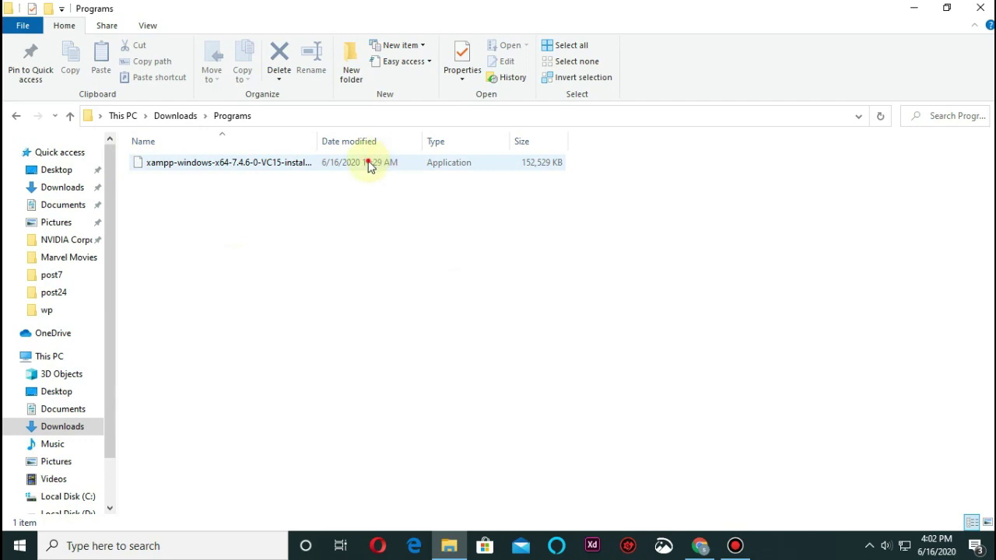
left_click(370, 169)
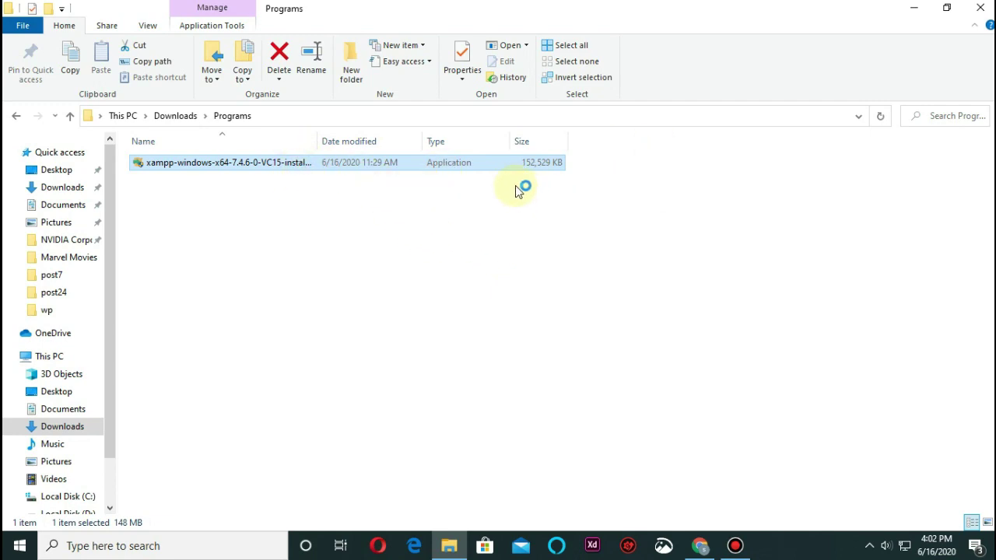
left_click(912, 9)
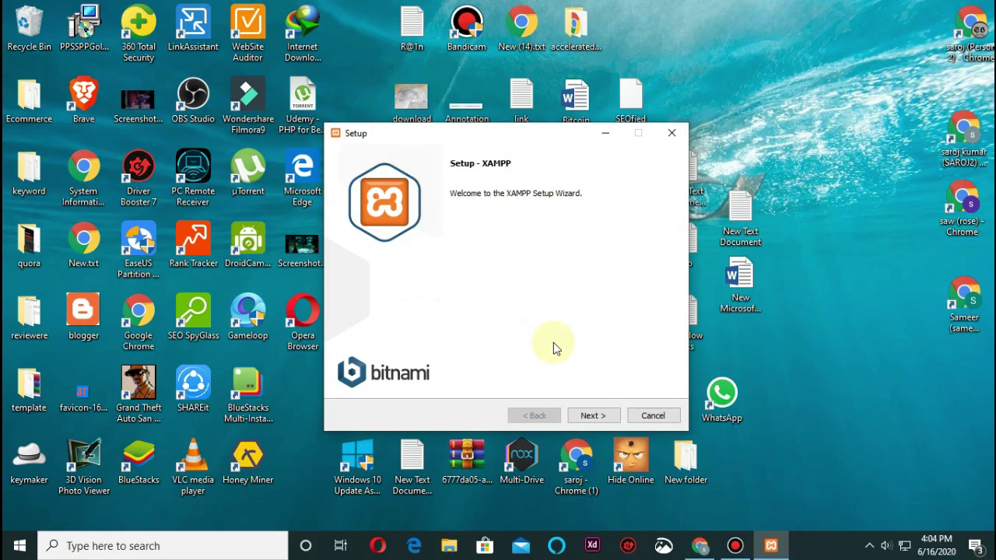
- Advance through the XAMPP setup wizard with its default options, installing to C:\xampp
left_click(594, 413)
left_click(597, 418)
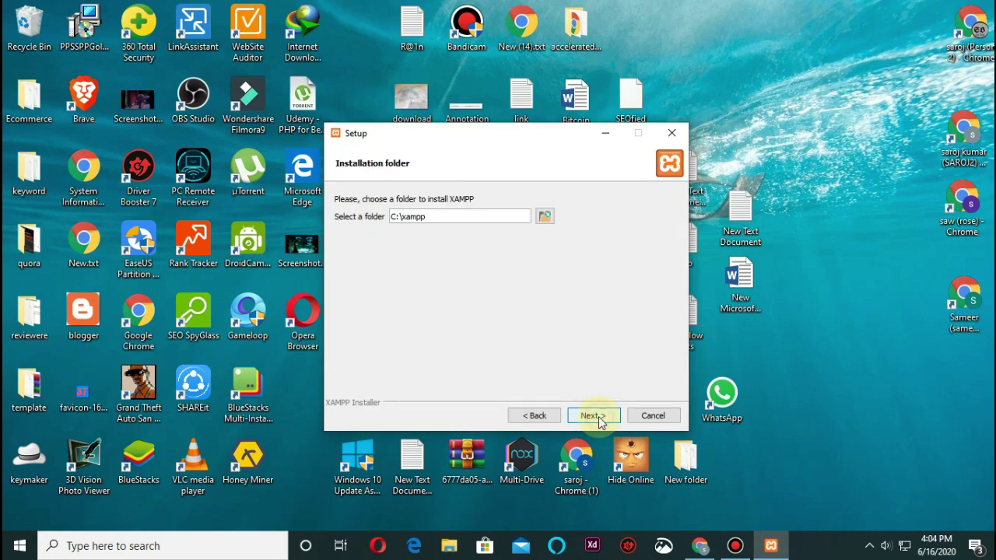
left_click(598, 417)
left_click(598, 417)
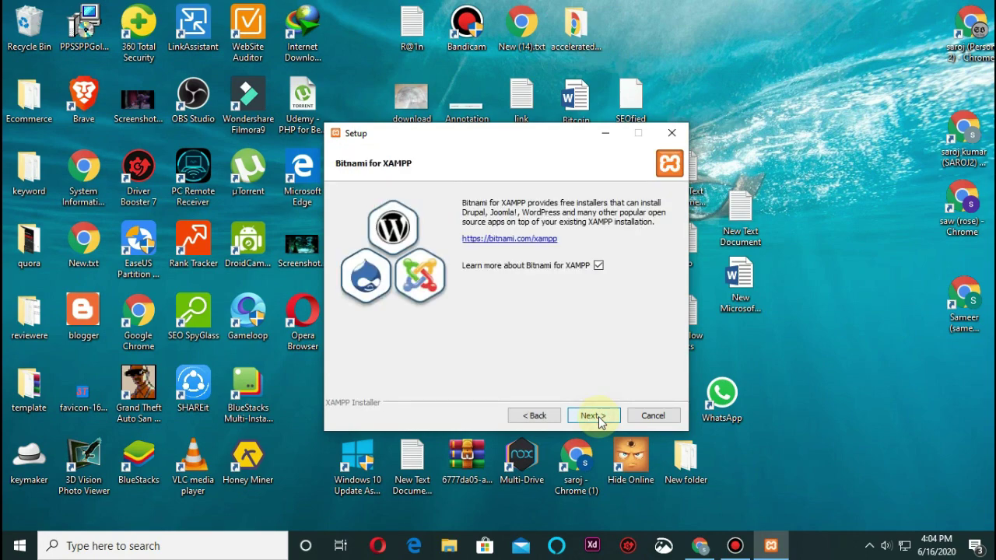
left_click(597, 417)
left_click(598, 417)
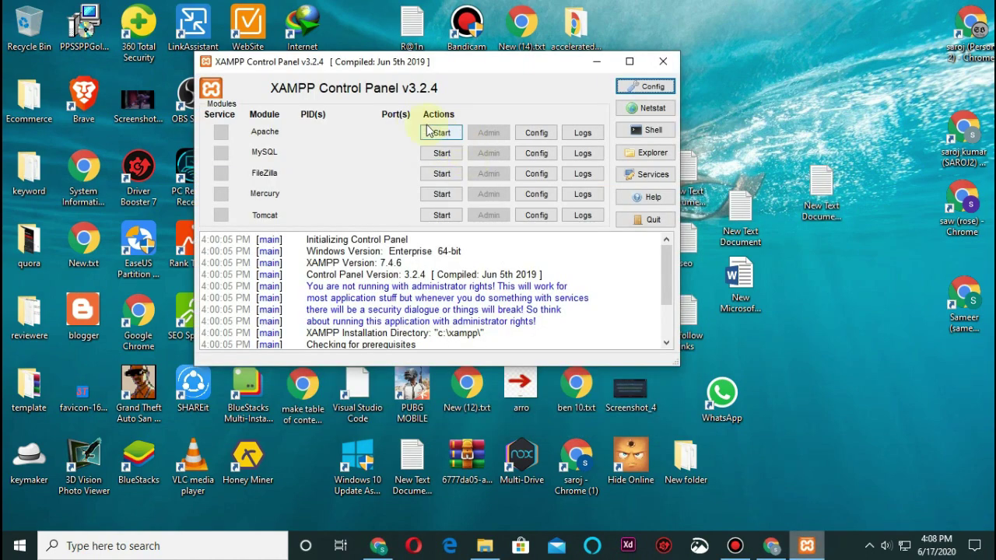
- Start the Apache and MySQL modules in the XAMPP Control Panel, then minimize the panel
left_click_drag(529, 62, 586, 69)
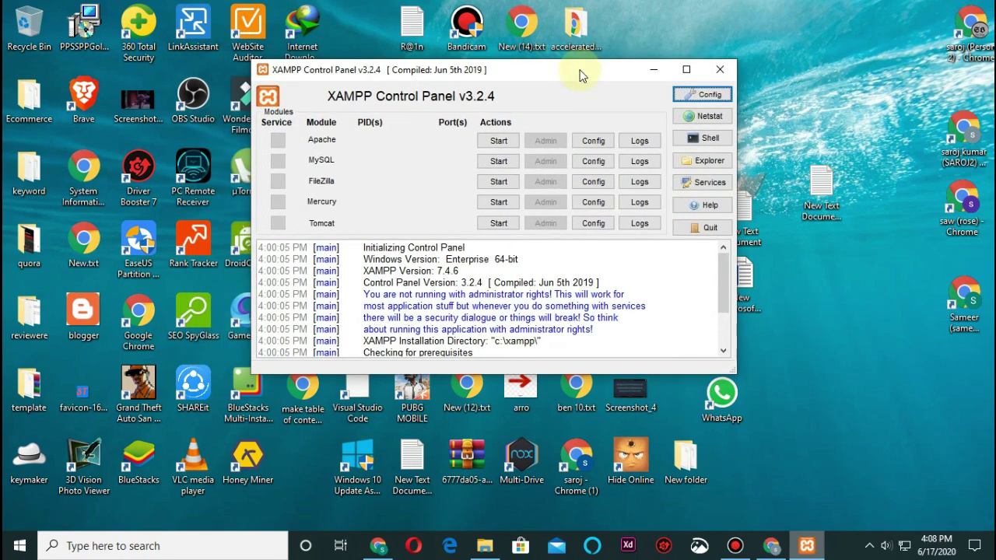
left_click(497, 139)
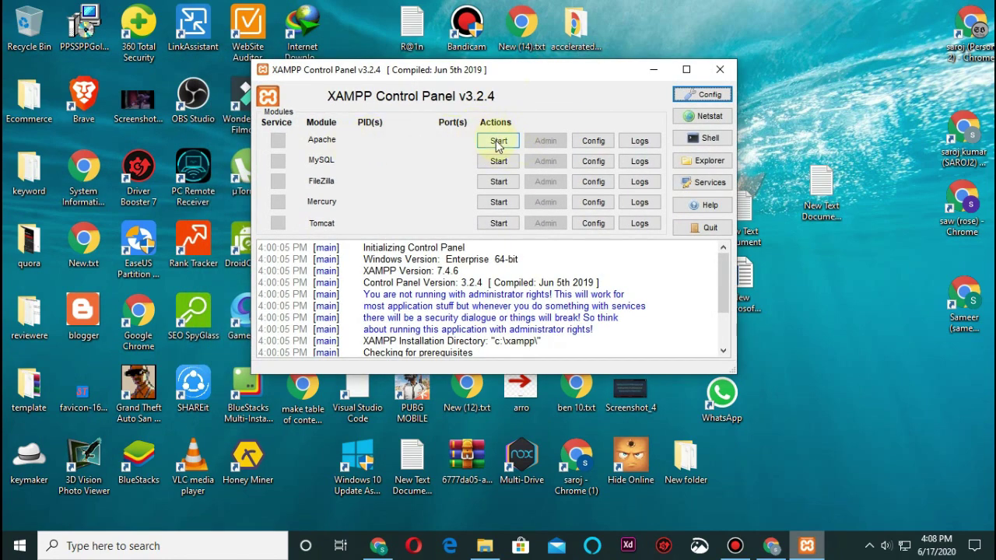
left_click(511, 160)
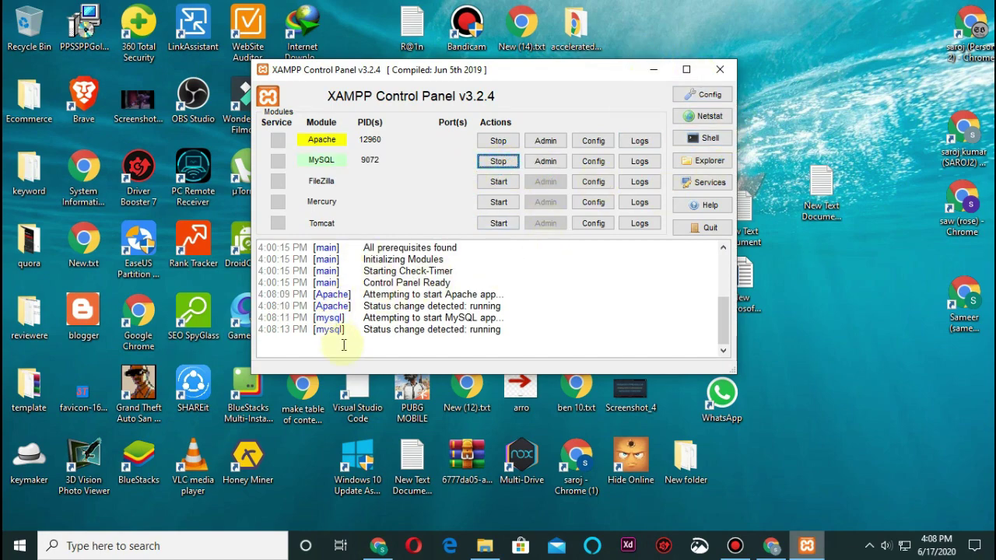
left_click(365, 248)
key("ctrl+a")
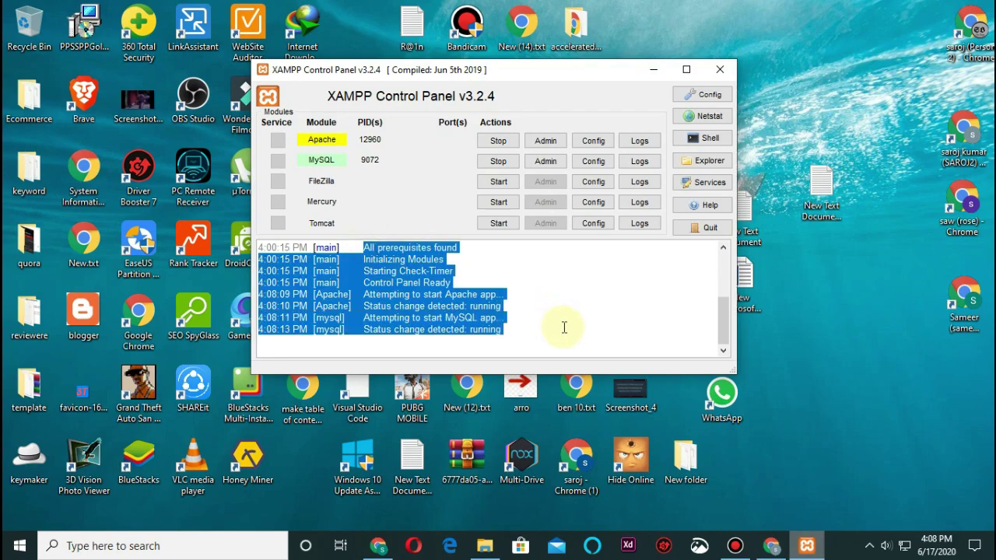
left_click(562, 316)
left_click(657, 67)
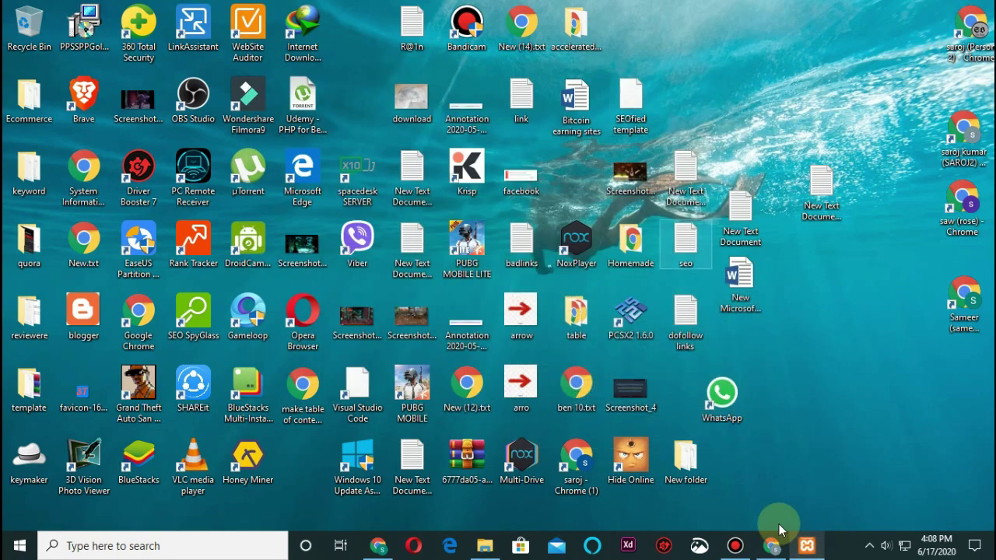
- Switch to Chrome and open wordpress.org in a new tab
left_click(771, 545)
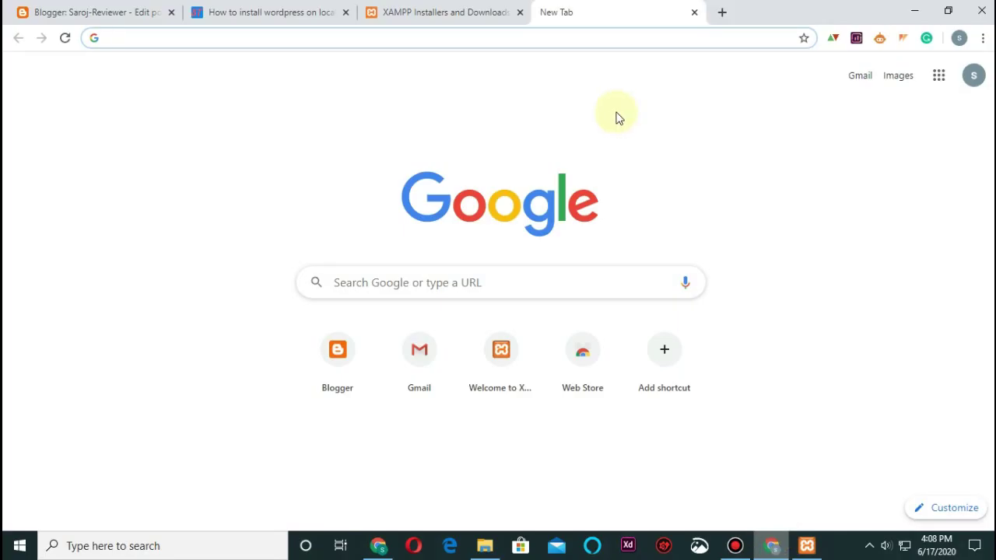
type("wor")
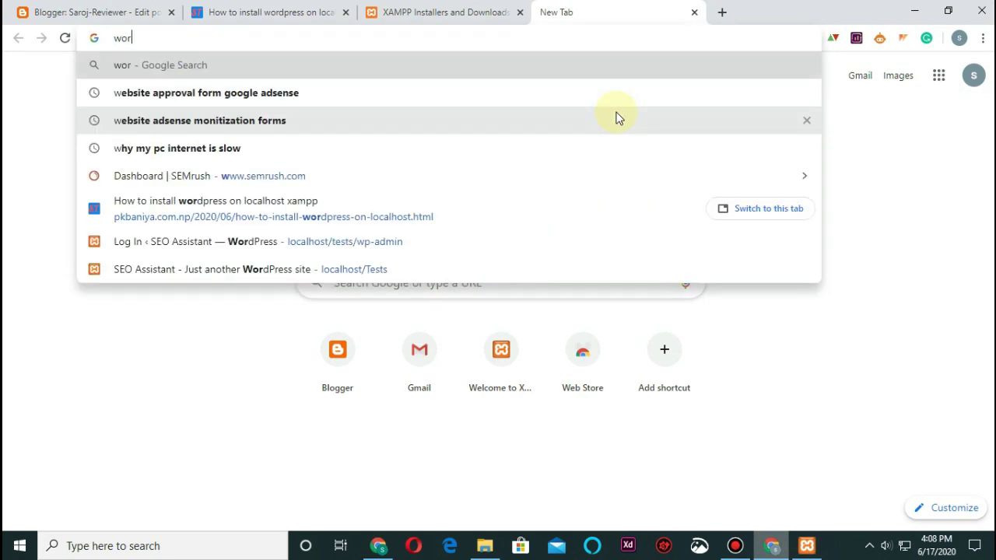
type("dpres")
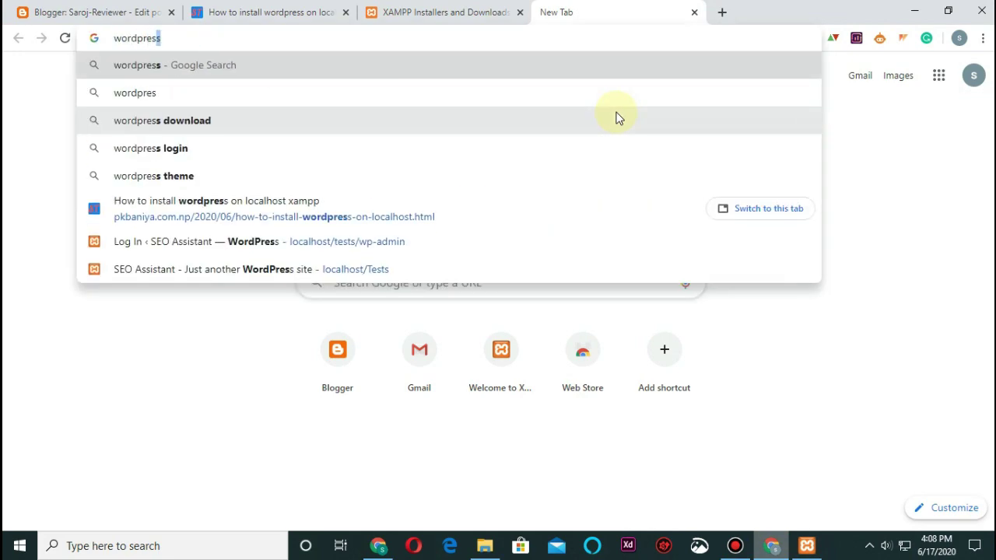
type("s.org")
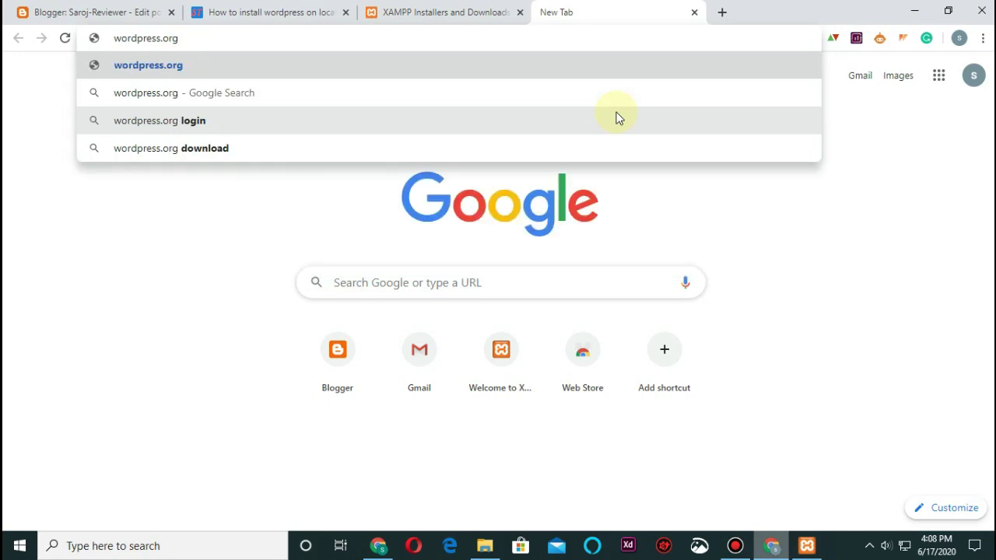
key("Return")
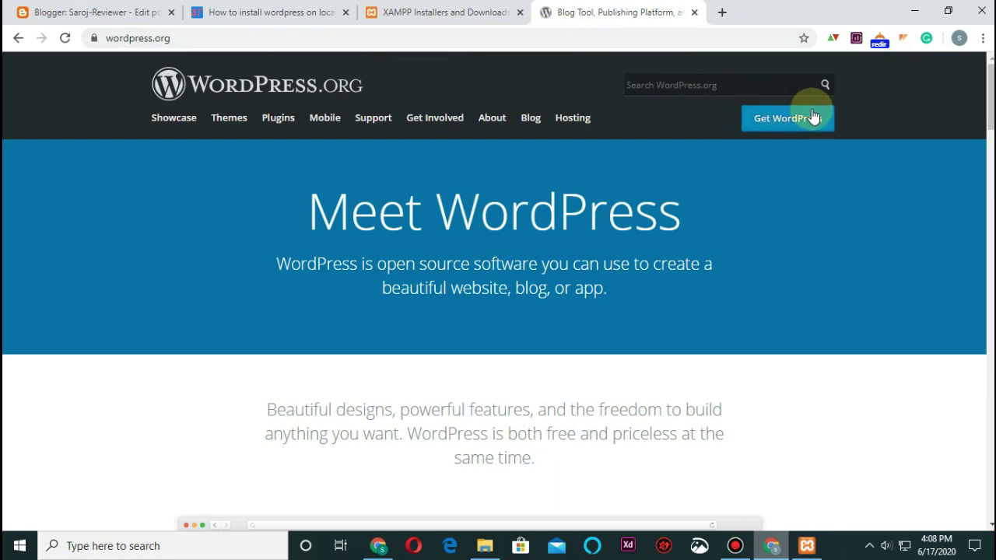
- Download WordPress 5.4.2 from the Get WordPress page and dismiss the Hooray! pop-up
left_click(769, 121)
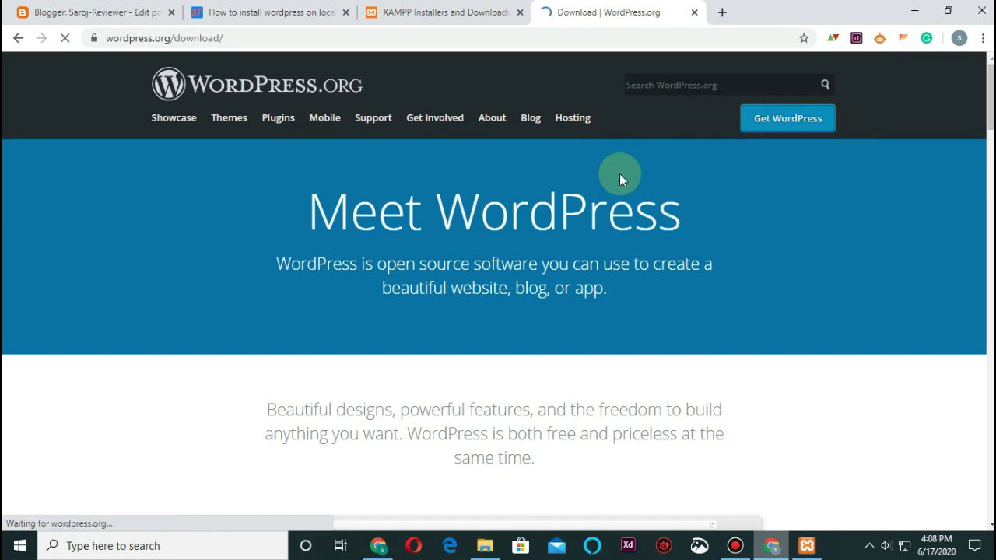
scroll(514, 389, "down", 2)
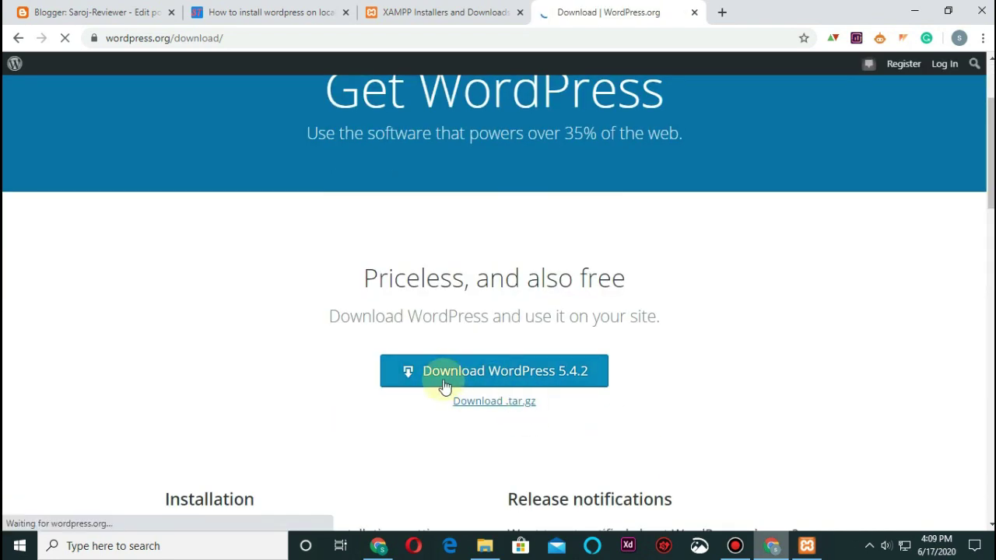
left_click(488, 347)
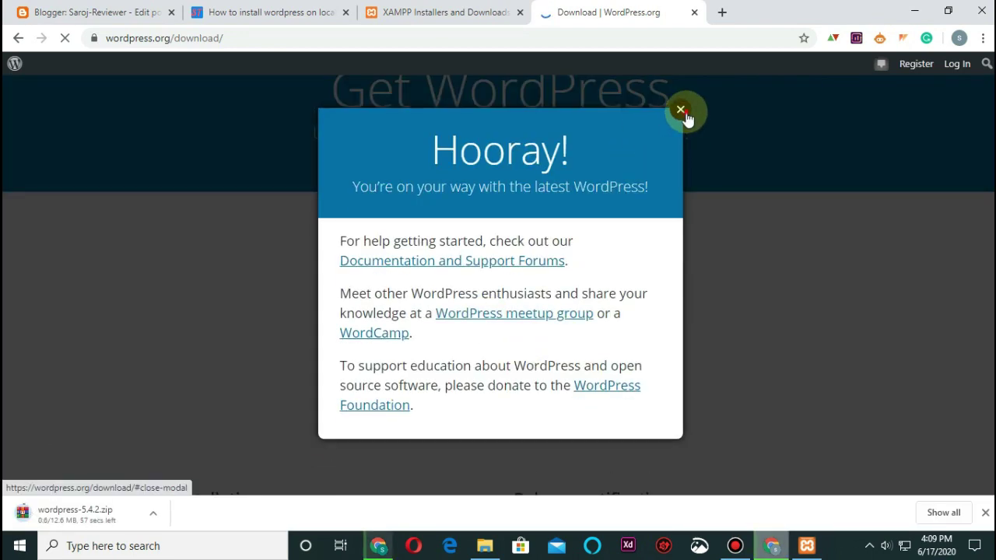
left_click(683, 111)
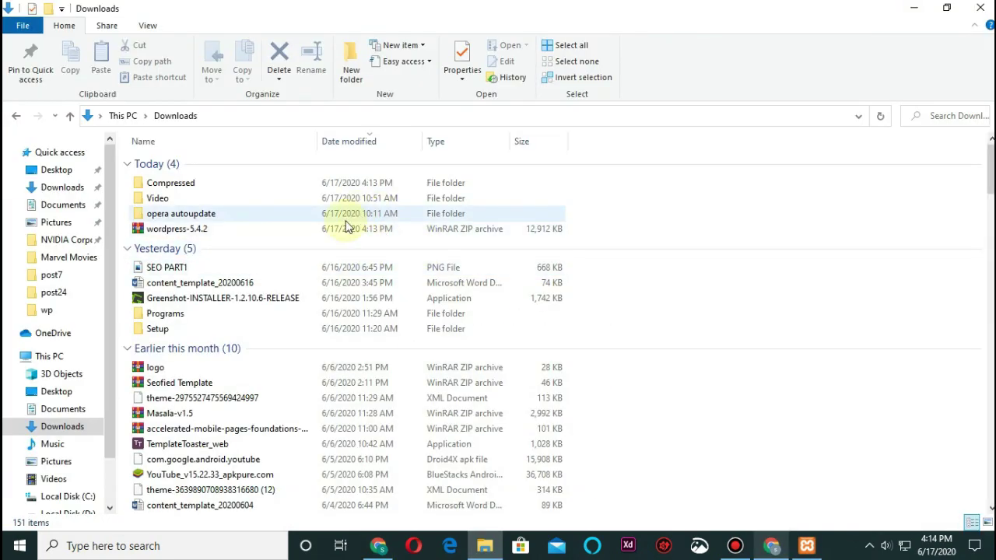
- Select the wordpress-5.4.2 archive in Downloads, then go to the xampp folder on Local Disk (C:)
left_click(234, 229)
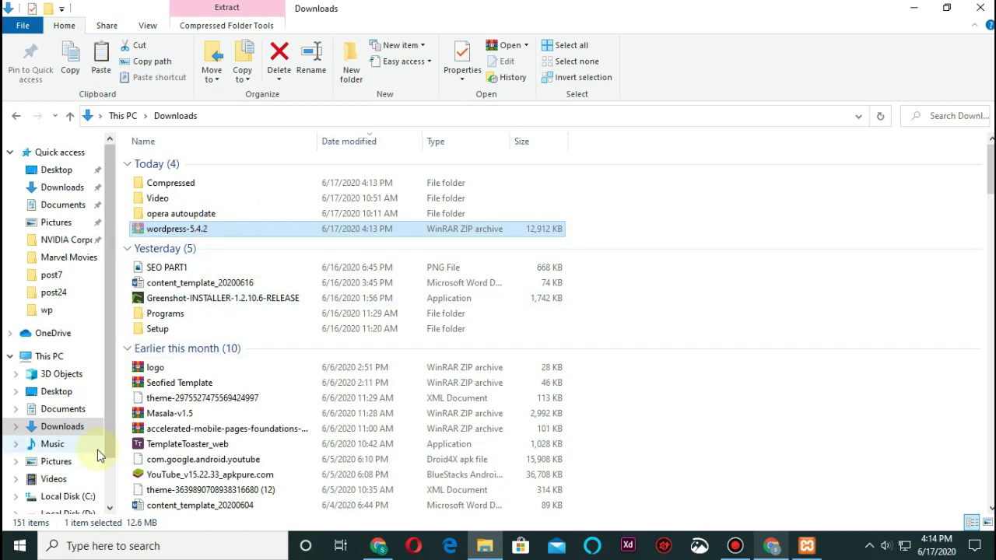
left_click(60, 356)
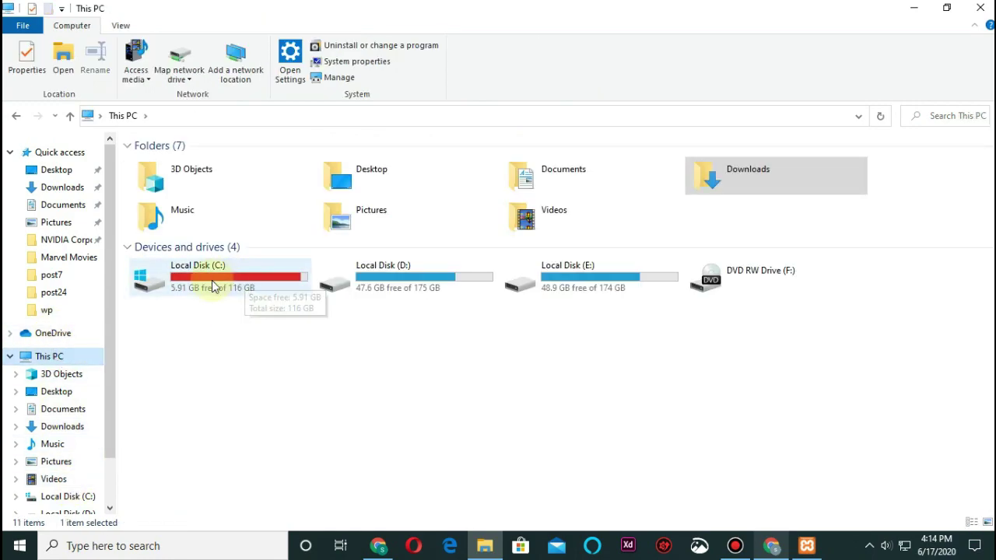
double_click(212, 286)
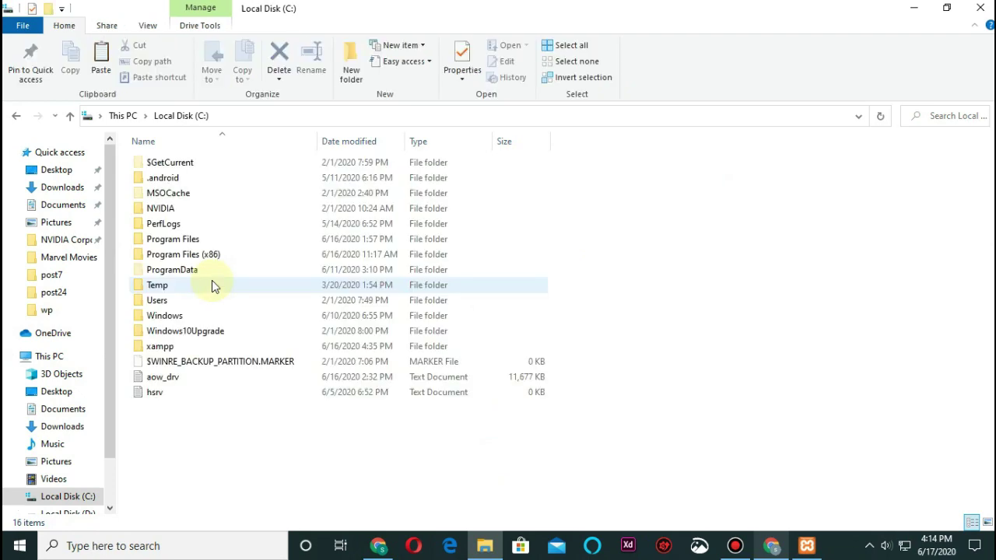
left_click(154, 351)
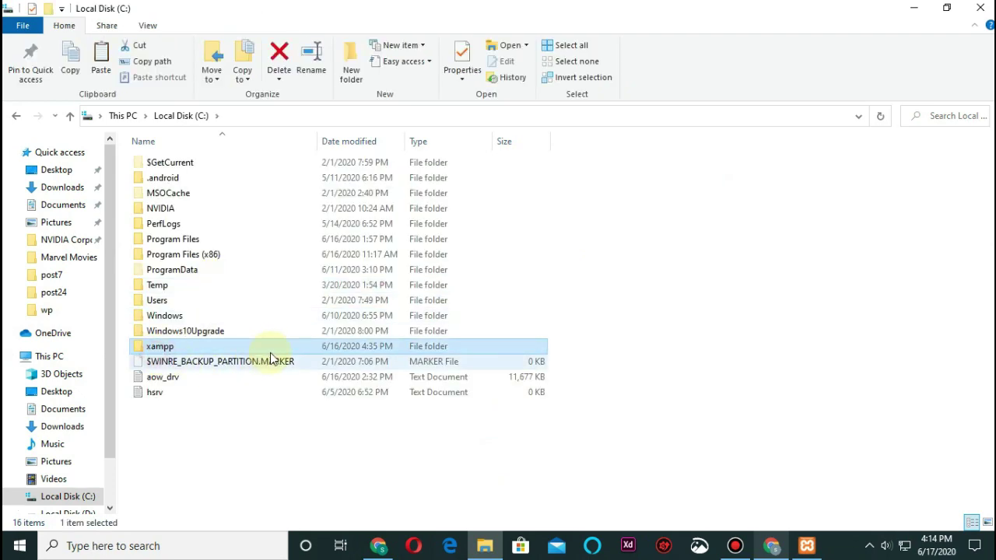
double_click(202, 352)
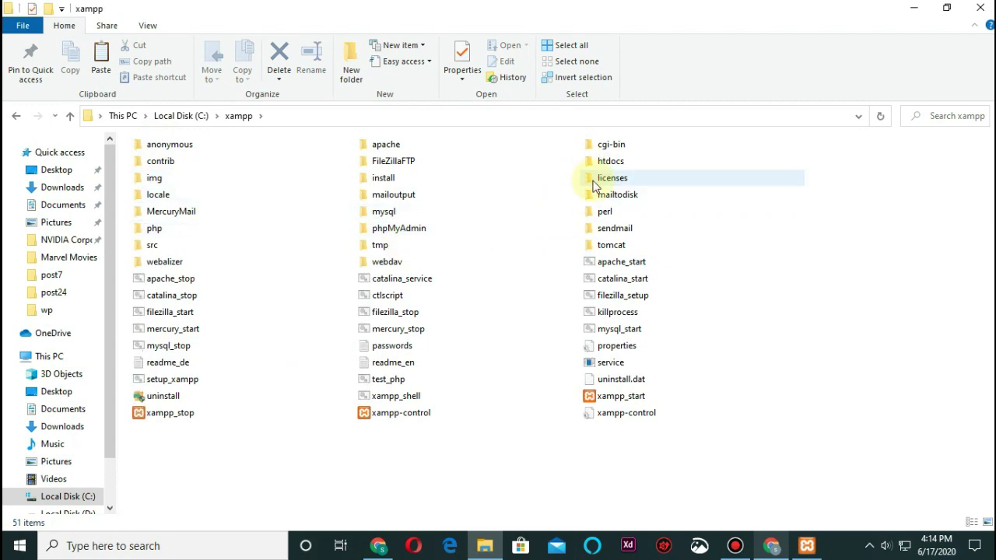
- Enlarge the icons in the xampp folder and open its htdocs subfolder
scroll(666, 291, "up", 1)
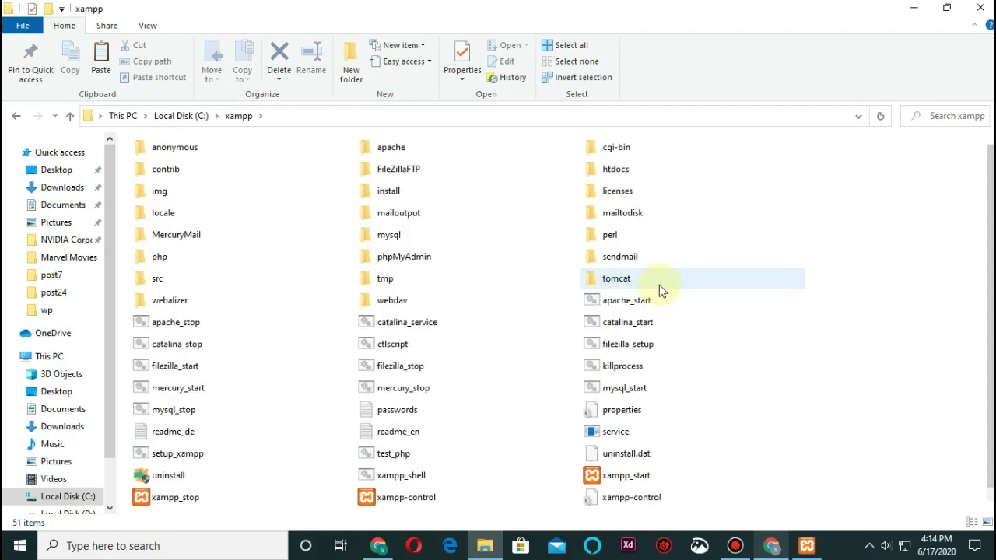
scroll(659, 285, "up", 3)
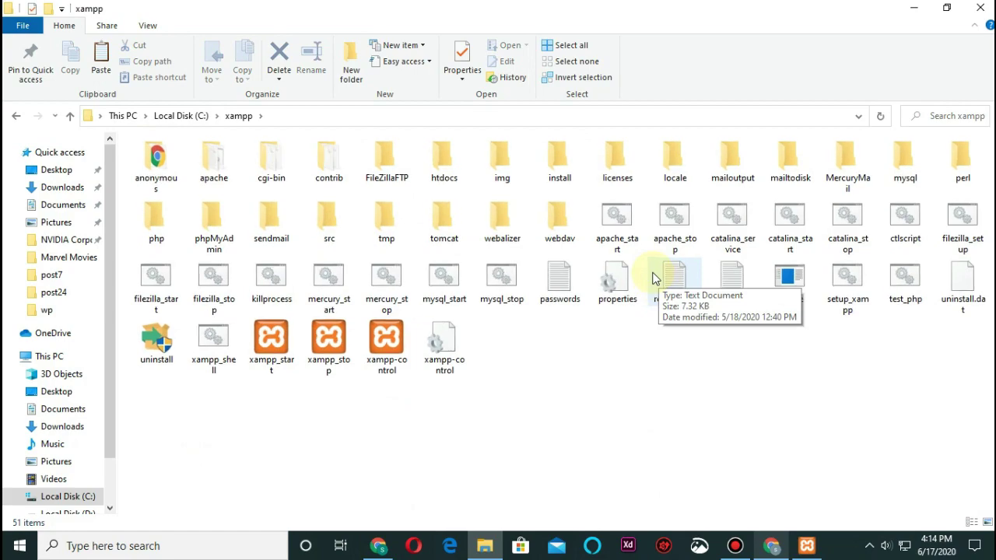
scroll(653, 275, "up", 2)
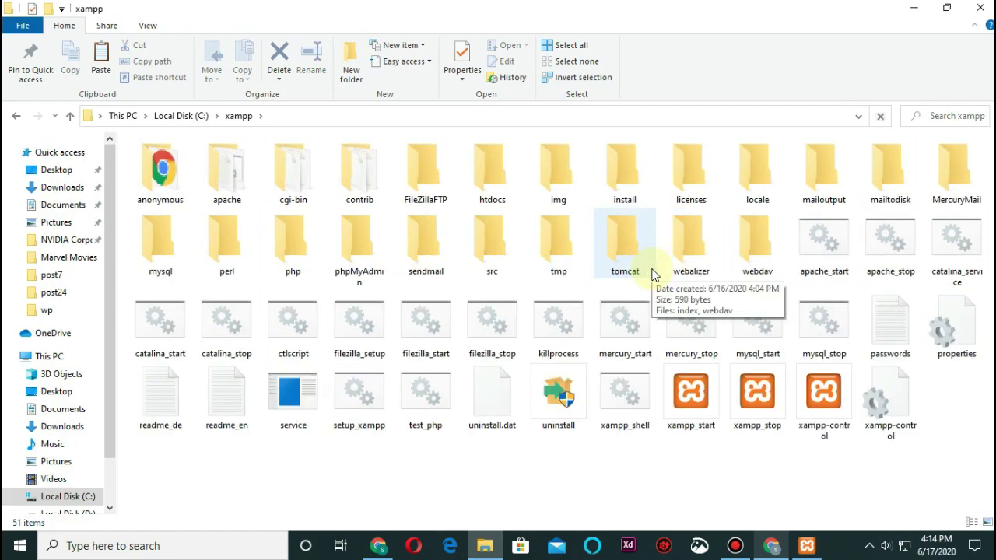
scroll(615, 249, "up", 2)
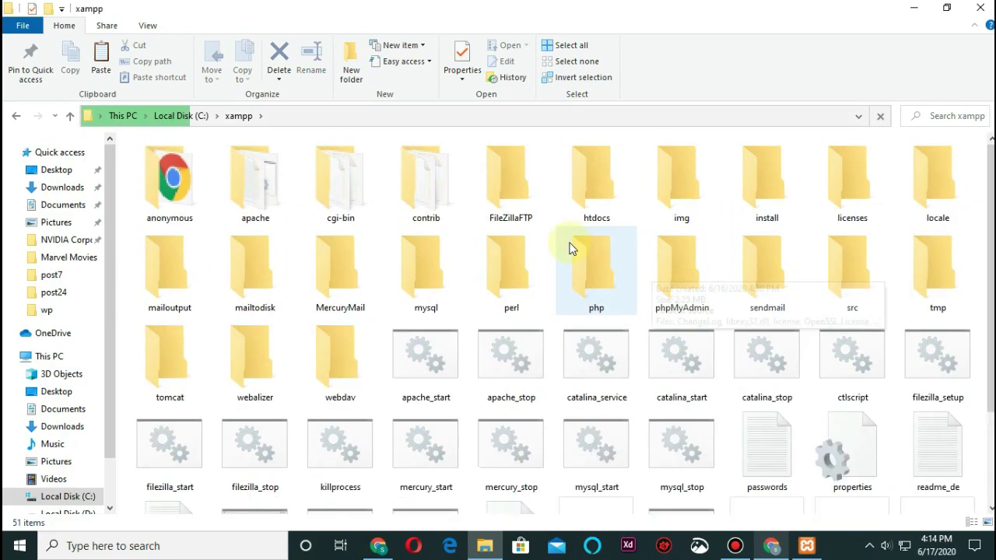
left_click(643, 213)
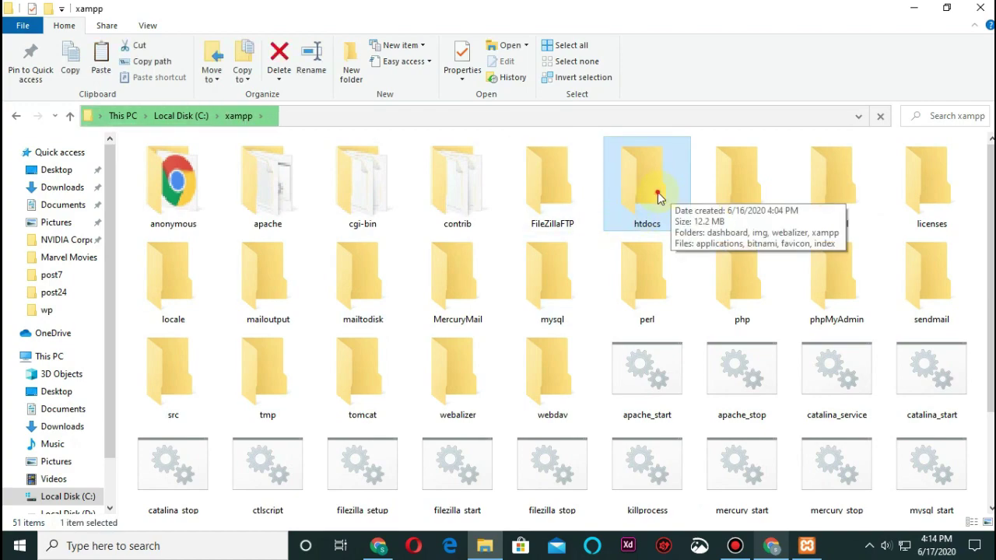
double_click(658, 194)
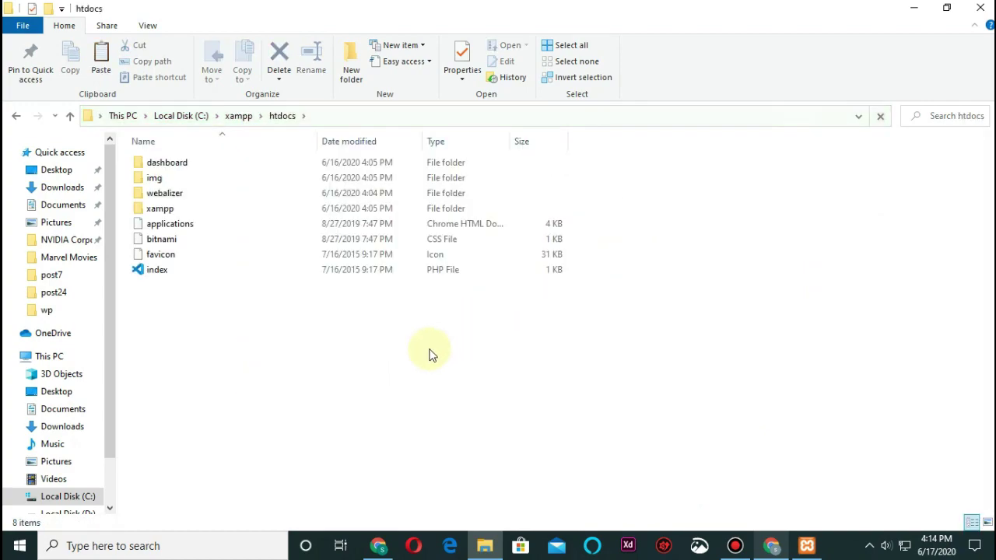
- Create a new folder named Tests inside htdocs and select it
right_click(315, 348)
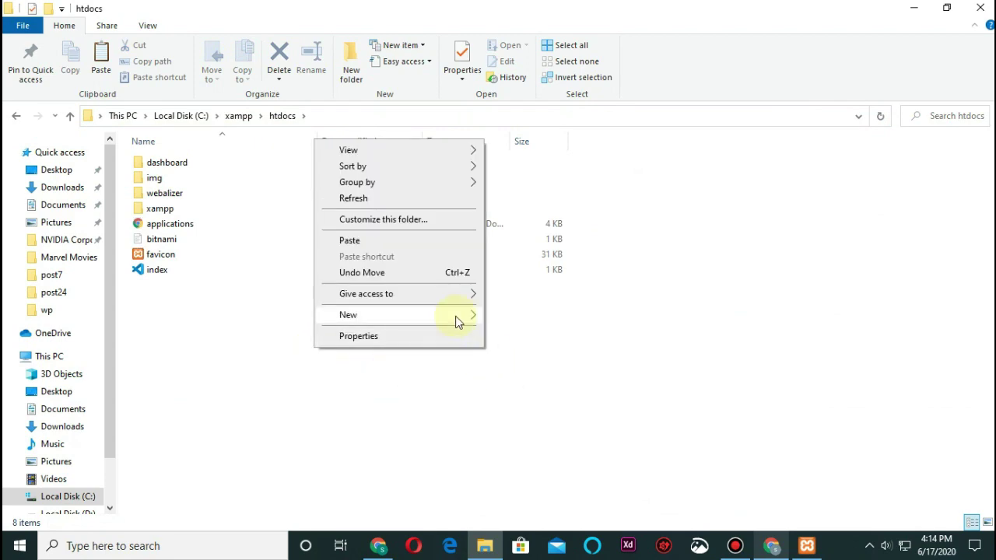
mouse_move(459, 315)
left_click(517, 317)
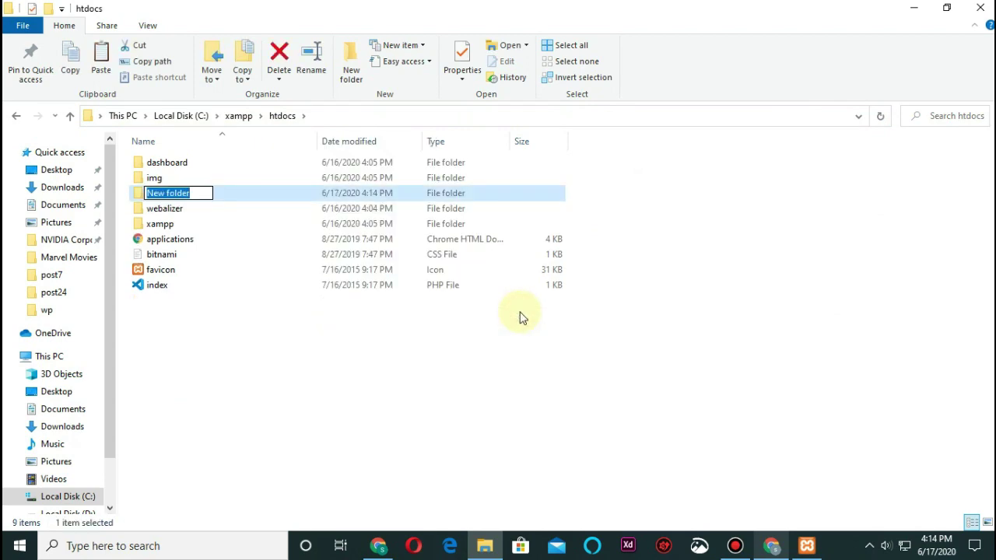
type("Tests")
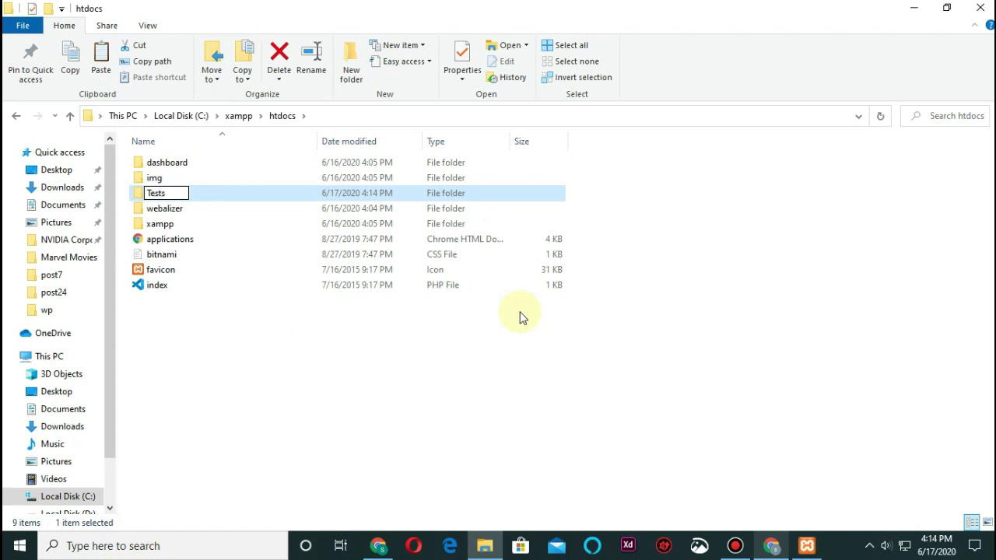
key("Return")
left_click(278, 201)
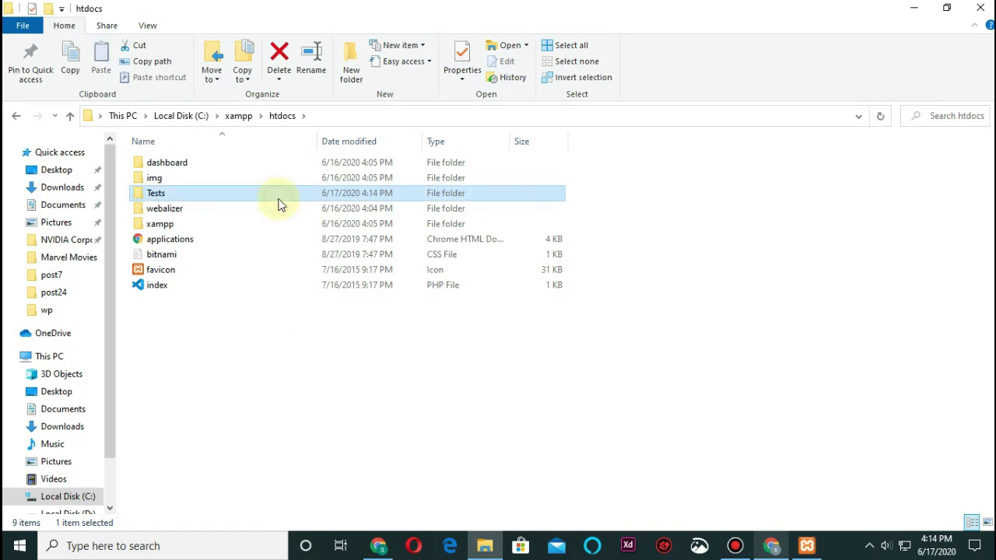
- Paste the wordpress-5.4.2 archive into the Tests folder and extract its contents there
double_click(280, 203)
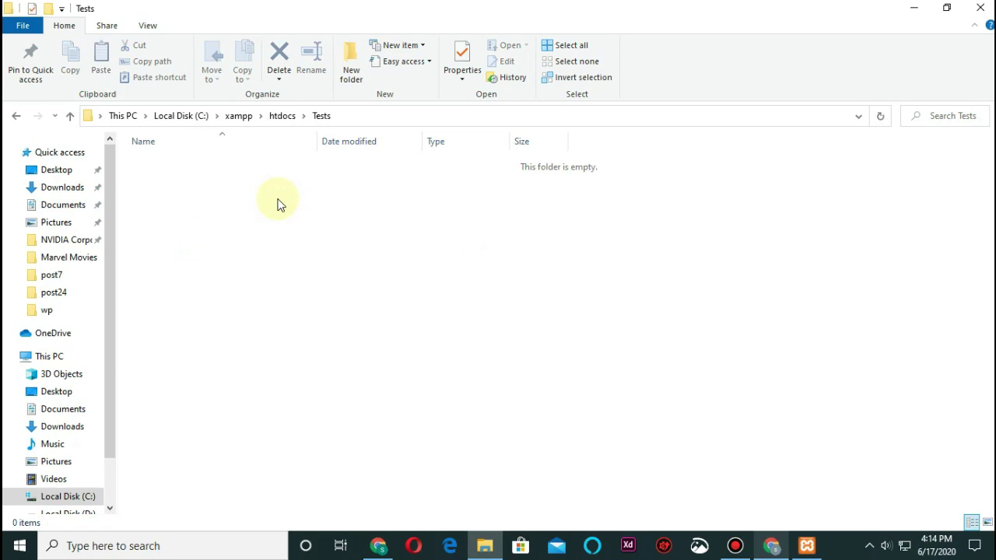
key("ctrl+v")
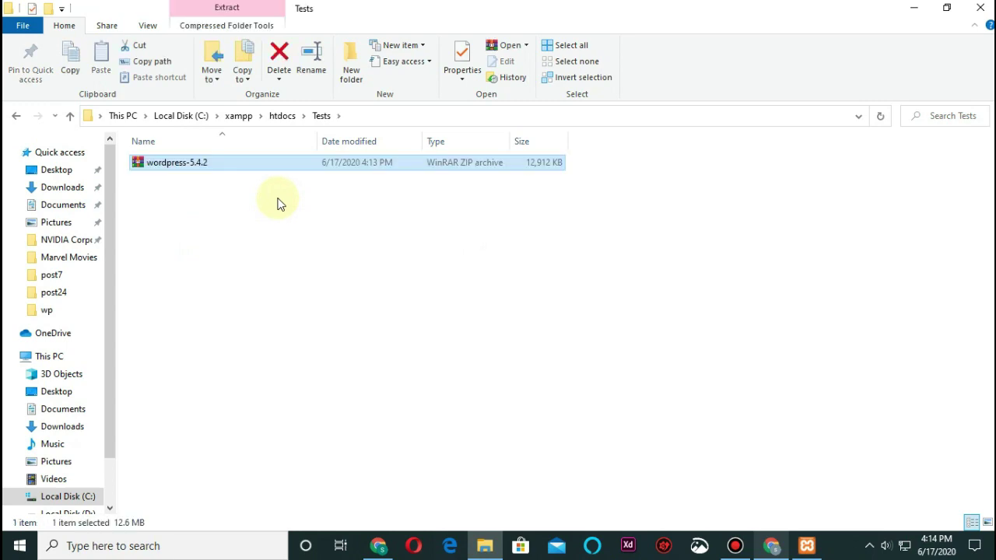
right_click(268, 158)
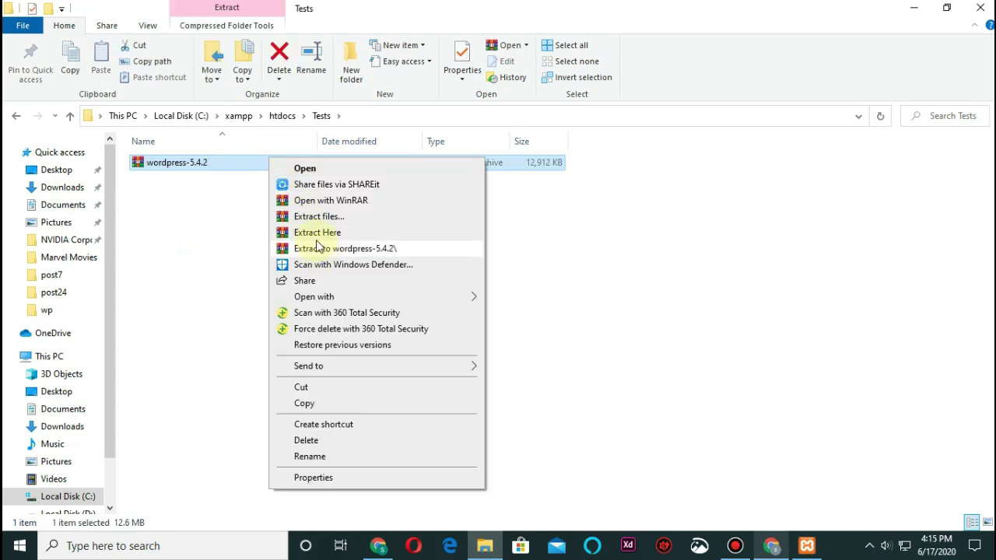
left_click(327, 233)
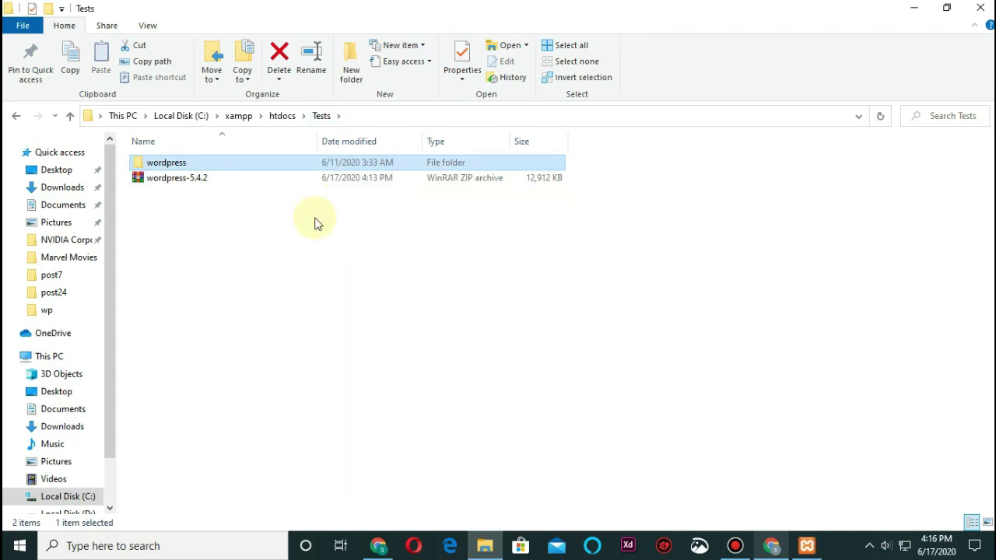
- Move all files and folders from the extracted wordpress folder up into the Tests folder
double_click(261, 162)
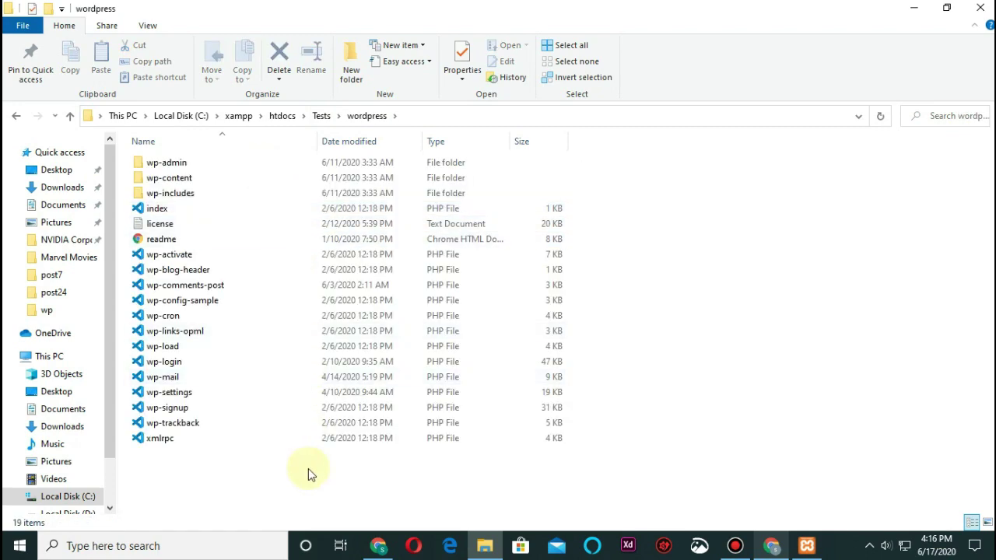
key("ctrl+a")
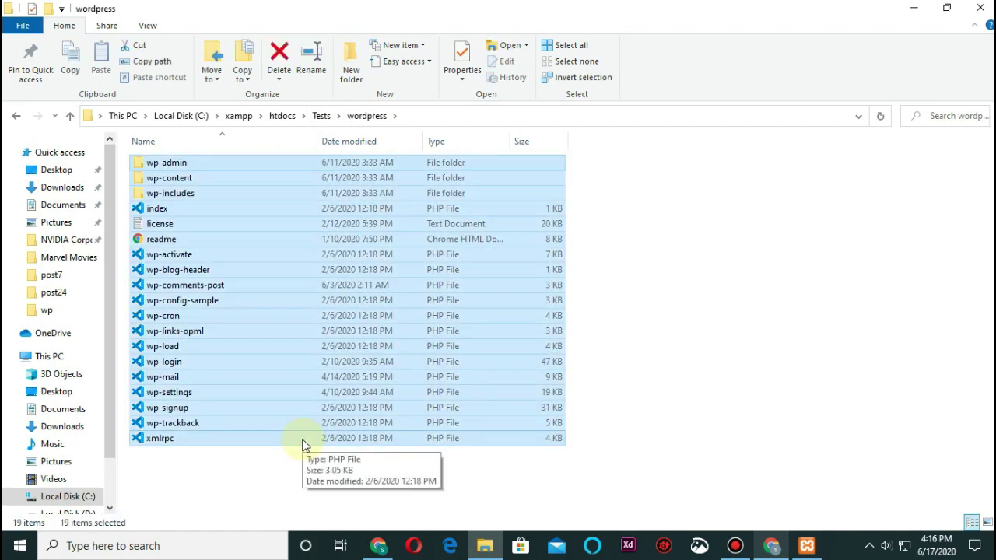
key("ctrl+c")
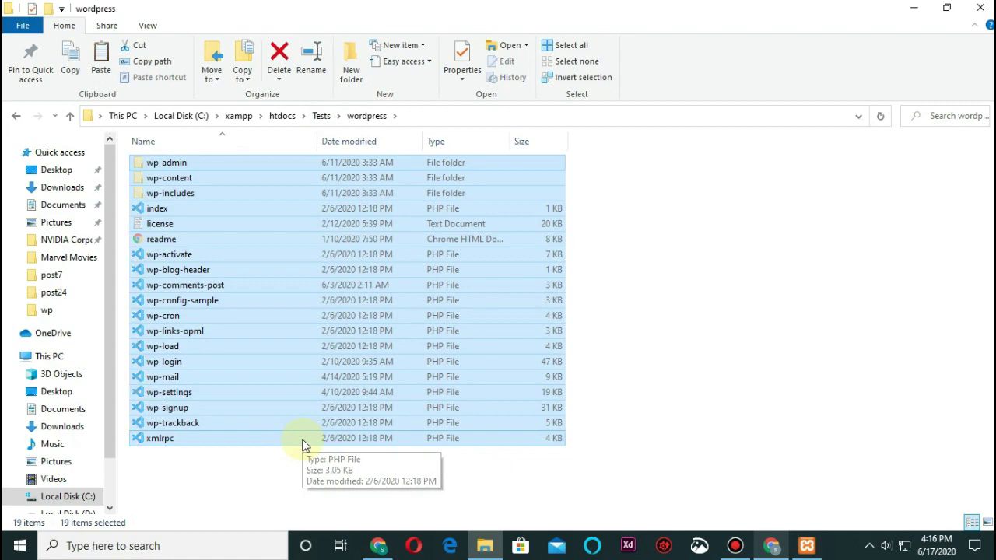
left_click(322, 116)
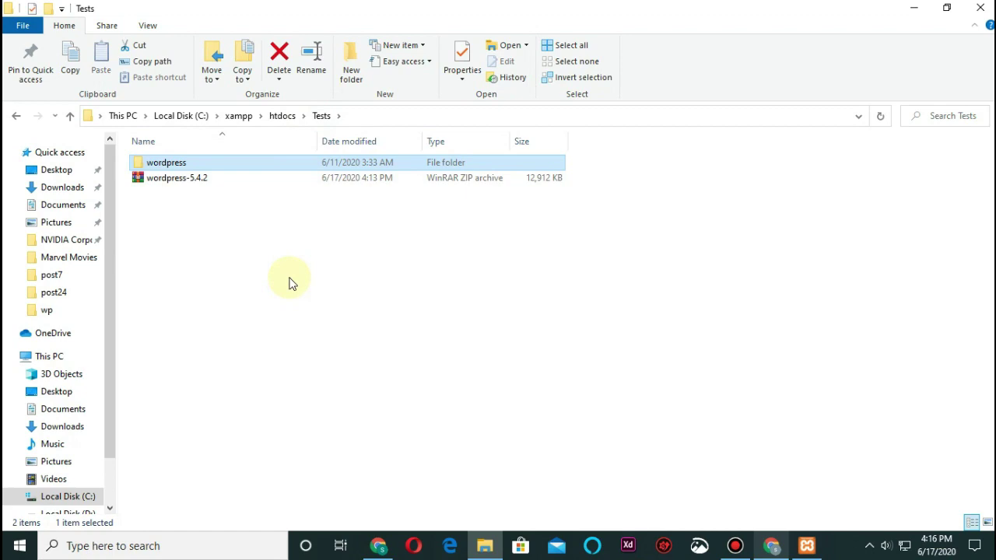
key("ctrl+v")
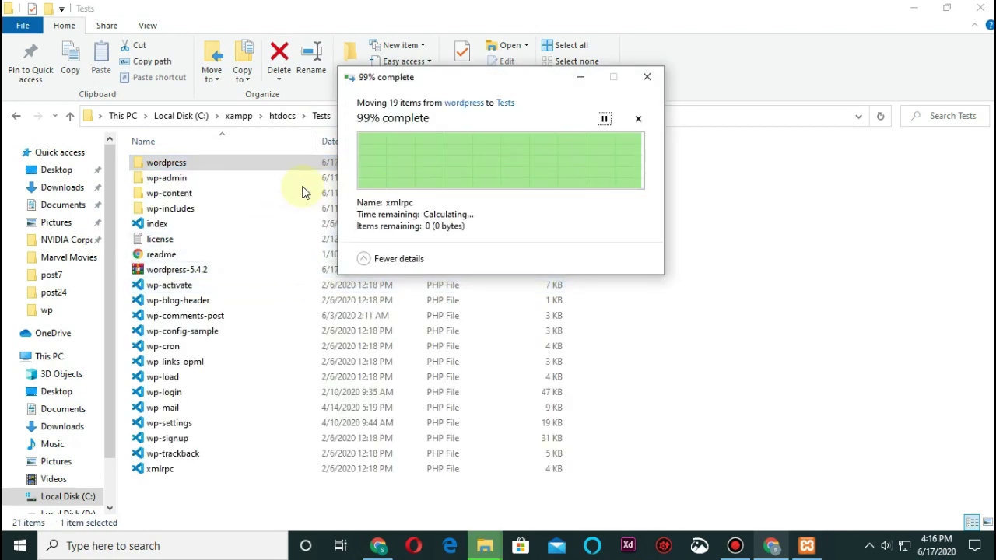
- Delete the emptied wordpress folder and the wordpress-5.4.2 archive from the Tests folder
left_click(187, 272)
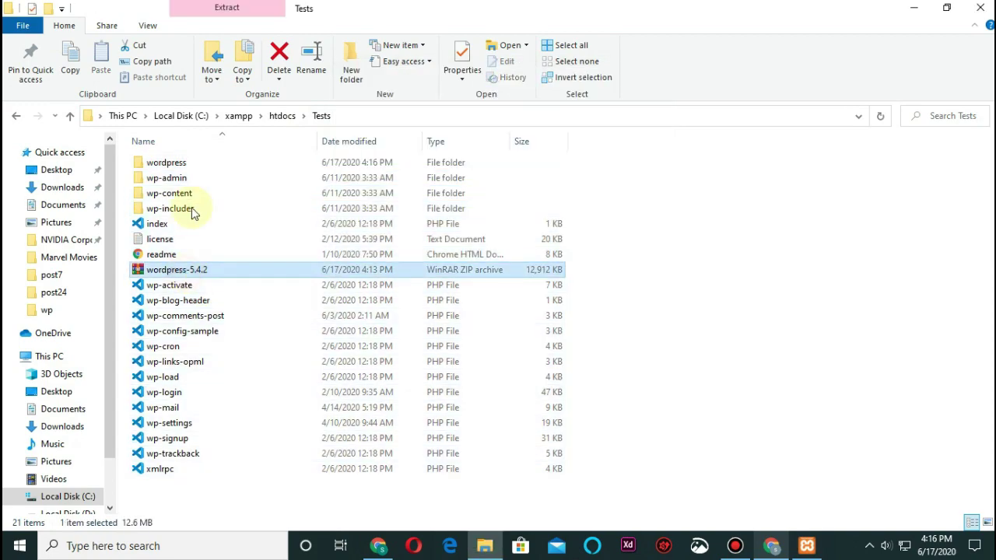
left_click(190, 168)
key("Delete")
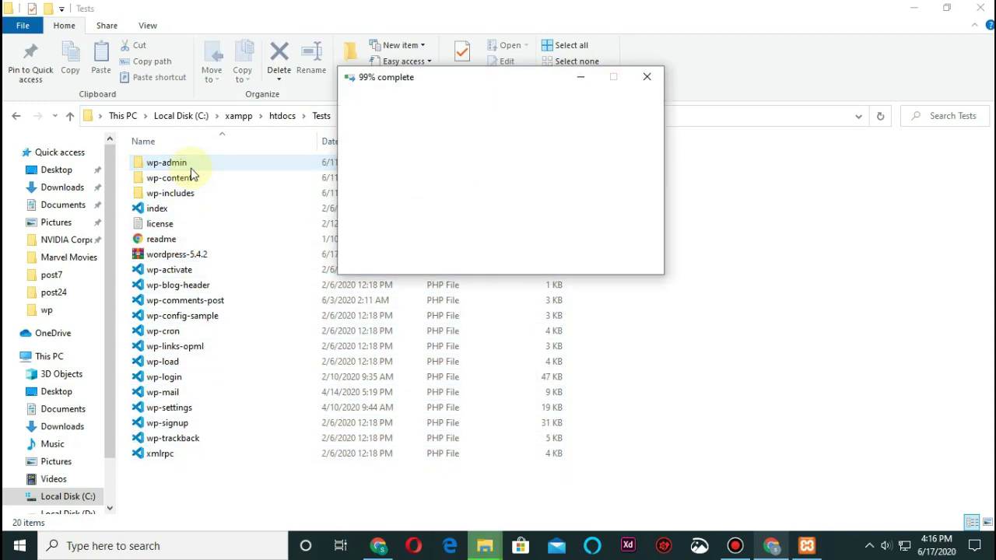
left_click(217, 258)
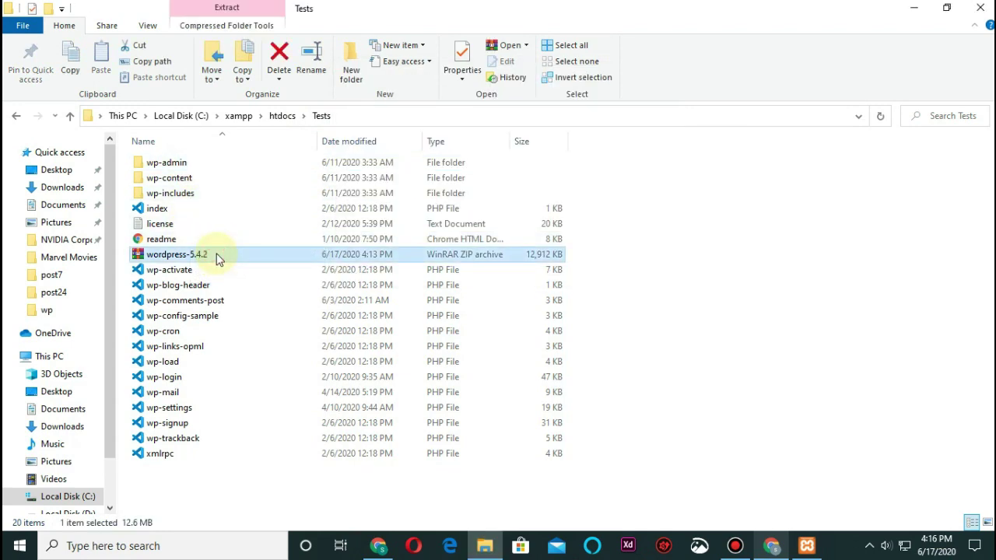
key("Delete")
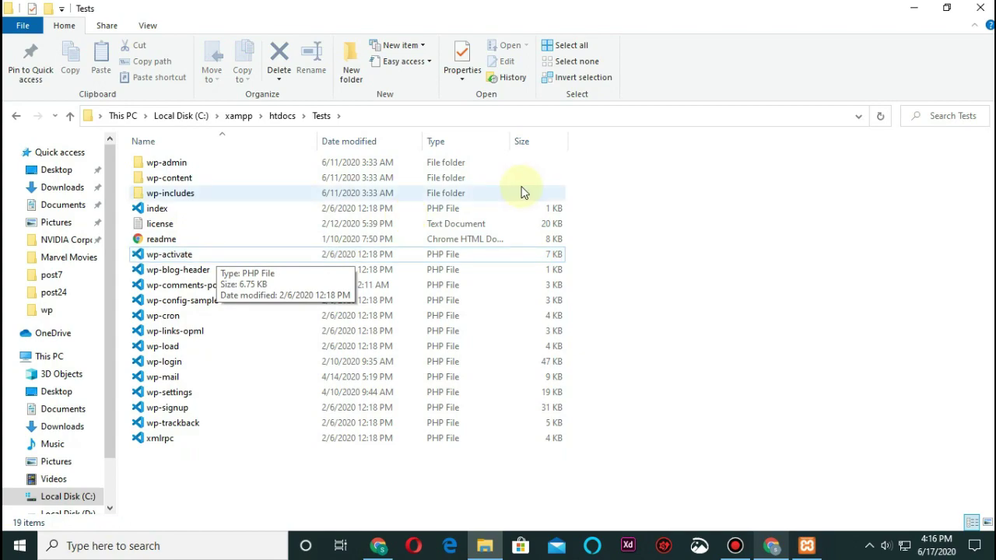
- Switch to Chrome, copy the address localhost/phpmyadmin from the installation guide and load it in place of the XAMPP download page
left_click(770, 547)
left_click(269, 12)
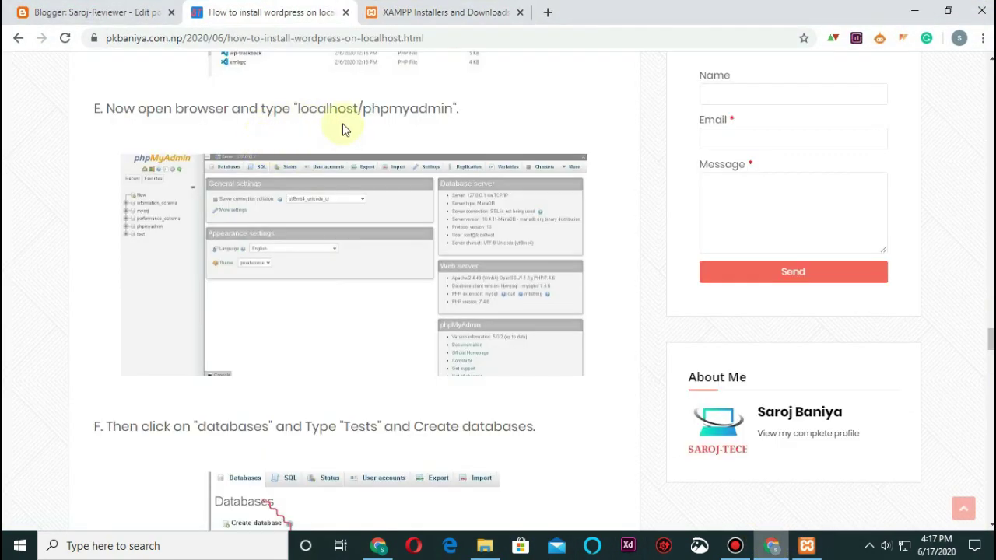
left_click_drag(299, 108, 449, 105)
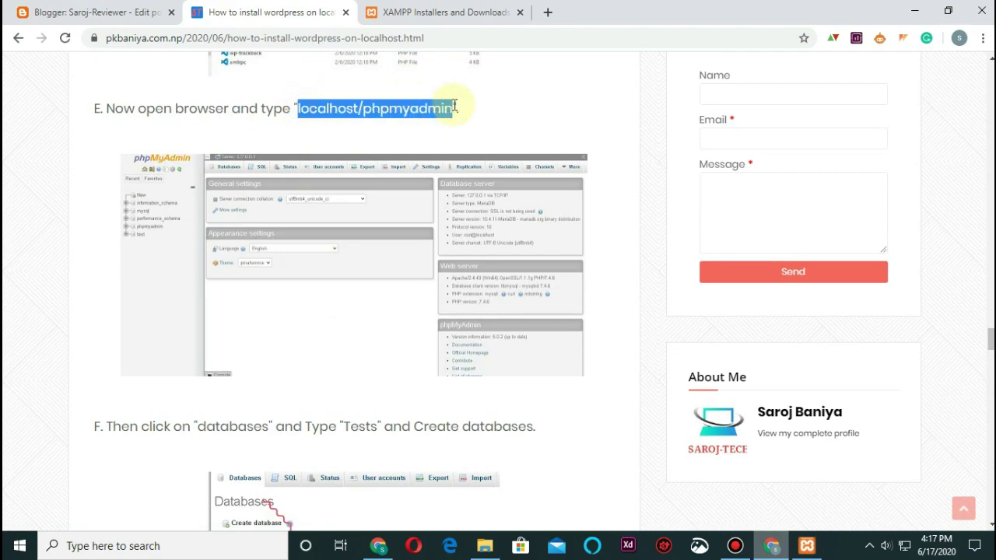
key("ctrl+c")
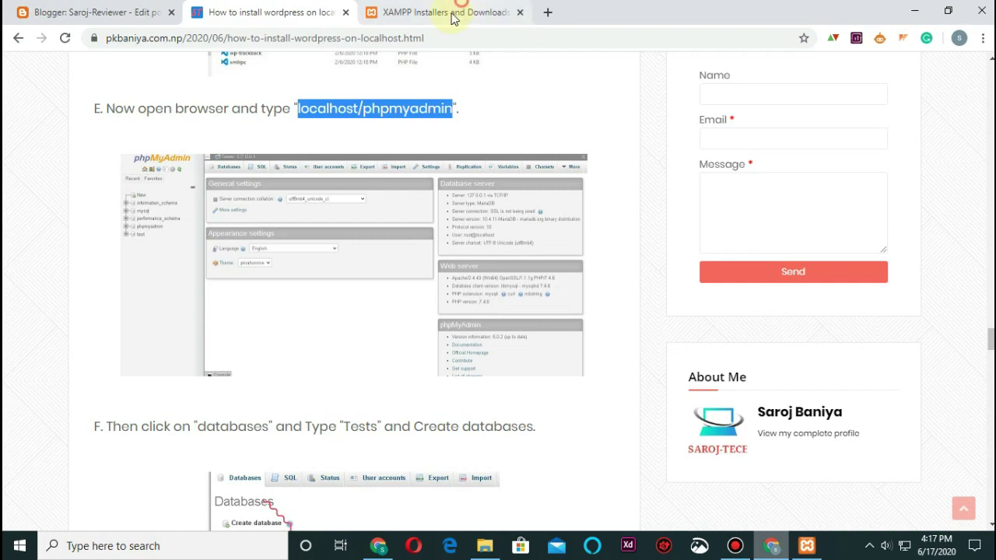
left_click(444, 12)
left_click(443, 38)
key("ctrl+v")
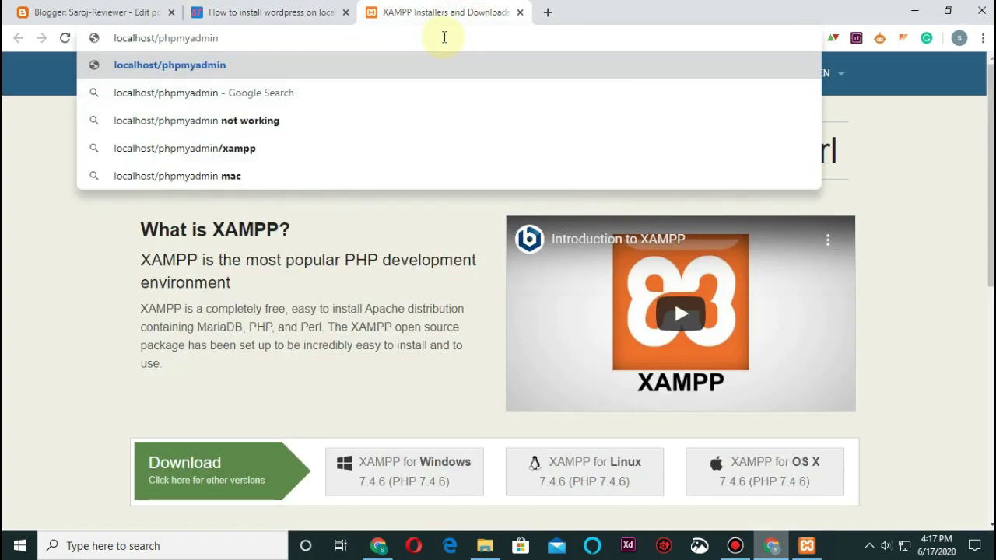
key("Return")
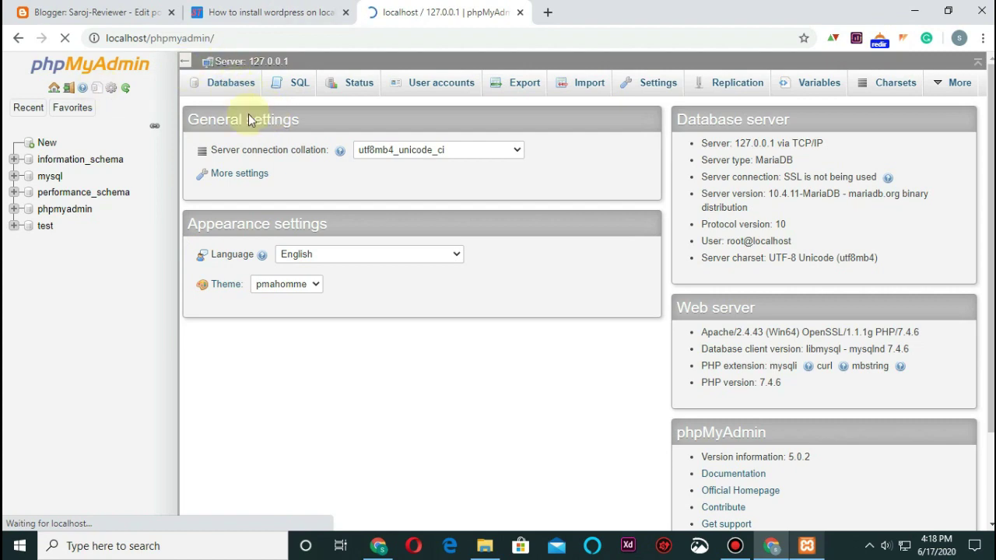
- Create a new database named Tests in phpMyAdmin
scroll(251, 163, "down", 2)
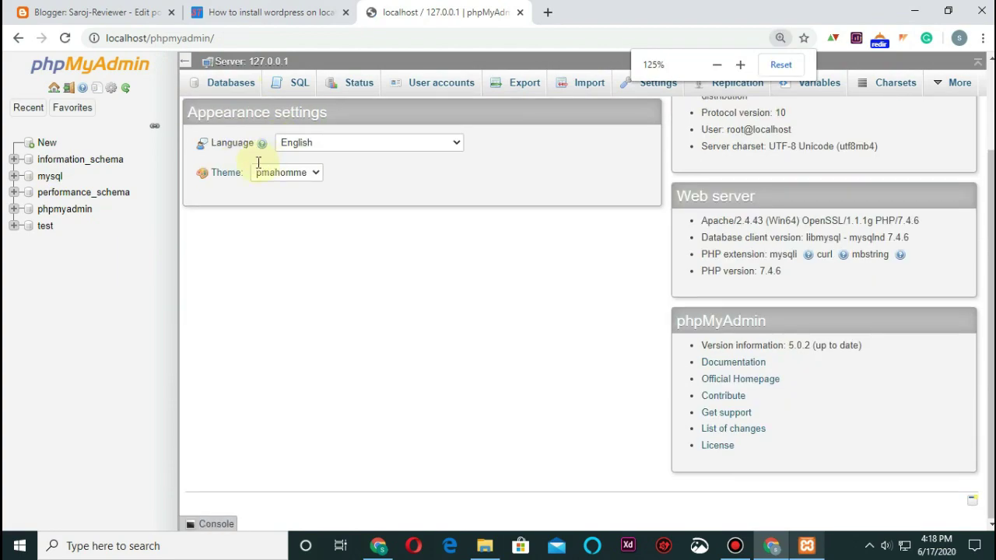
scroll(260, 163, "up", 2)
key("ctrl+plus")
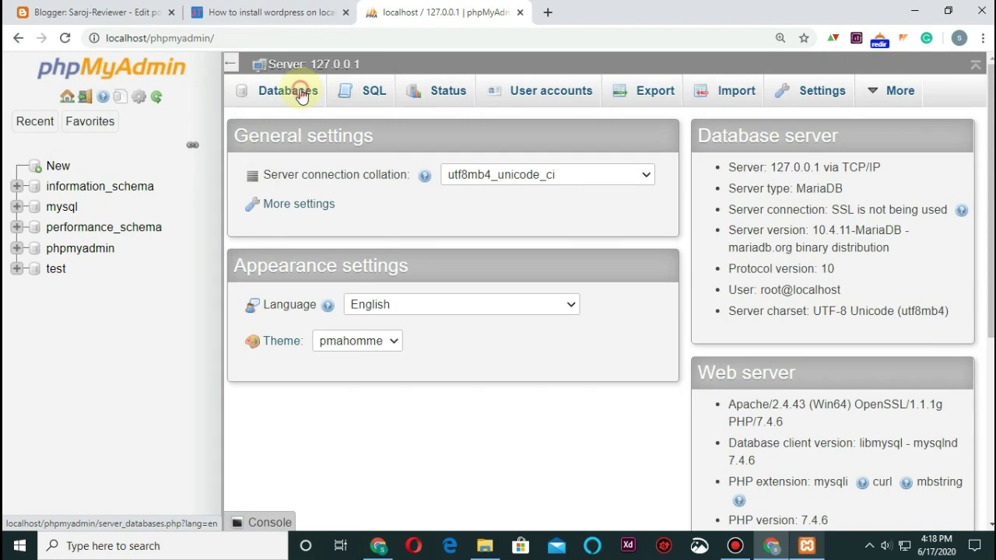
left_click(302, 95)
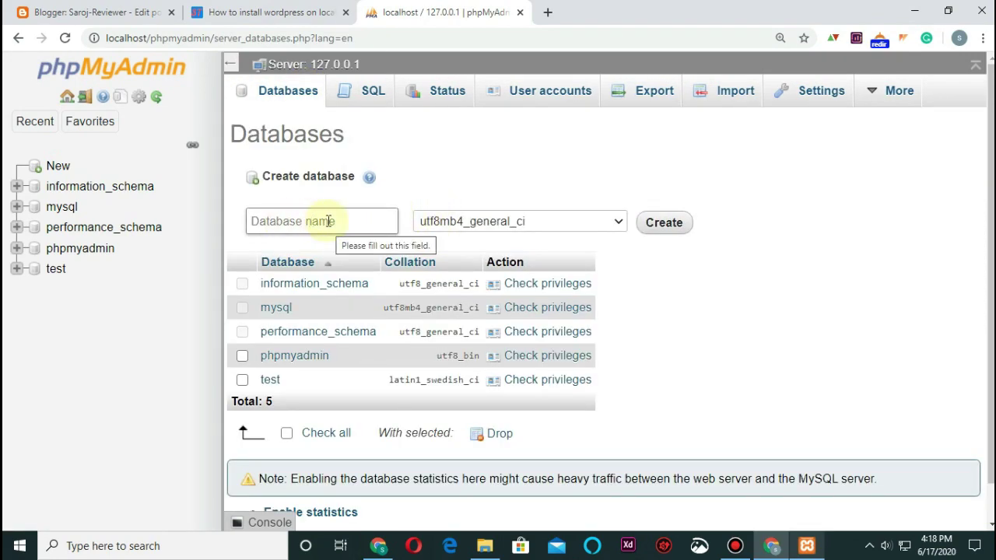
left_click(328, 221)
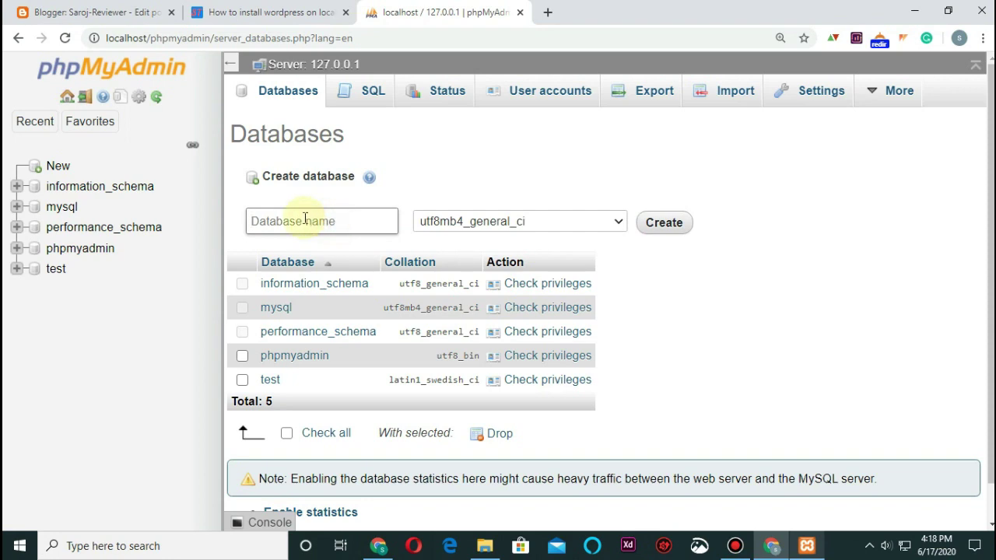
type("Tests")
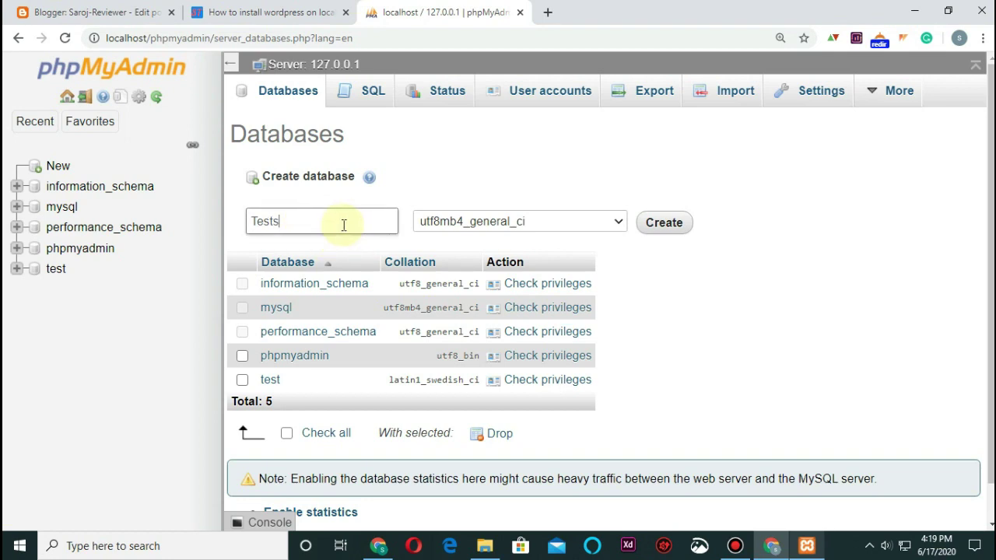
left_click(667, 238)
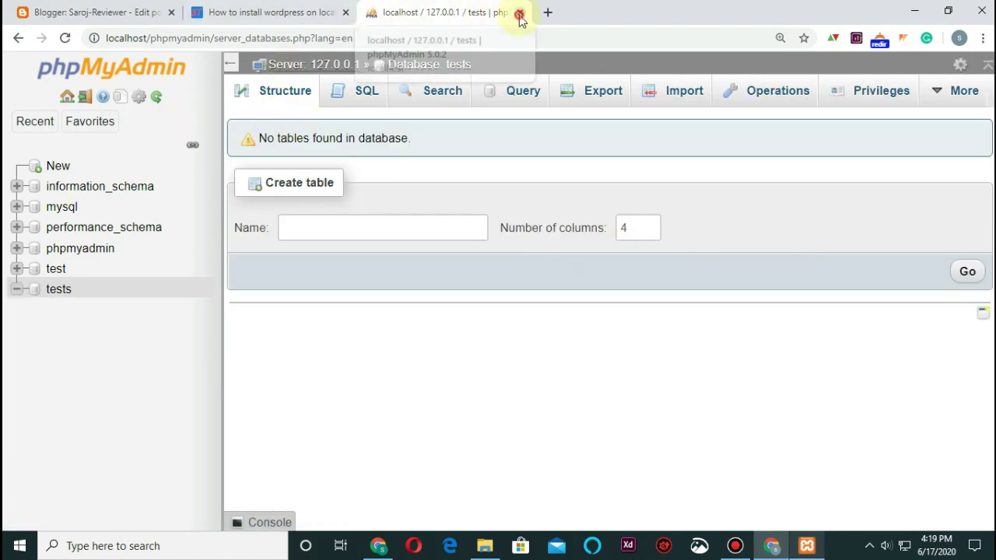
- Close phpMyAdmin, copy the localhost/Tests/wp-admin address from step G of the installation guide and open it in a new tab
left_click(231, 9)
scroll(307, 316, "down", 1)
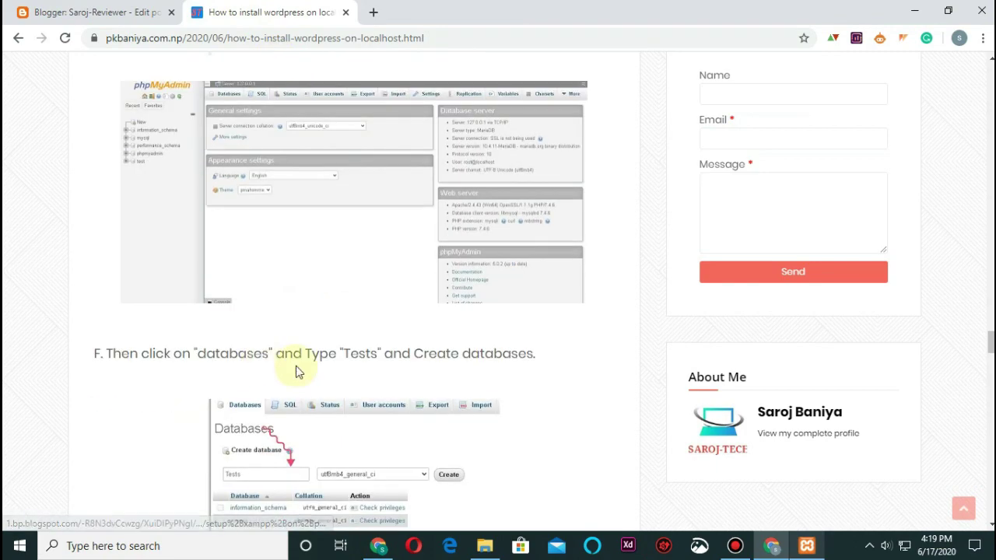
scroll(318, 348, "down", 5)
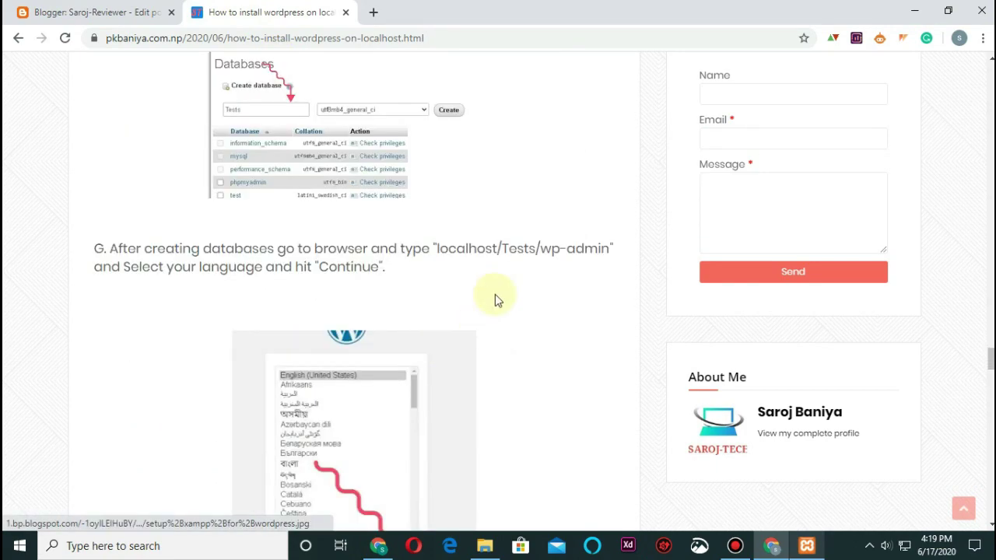
left_click_drag(436, 251, 613, 255)
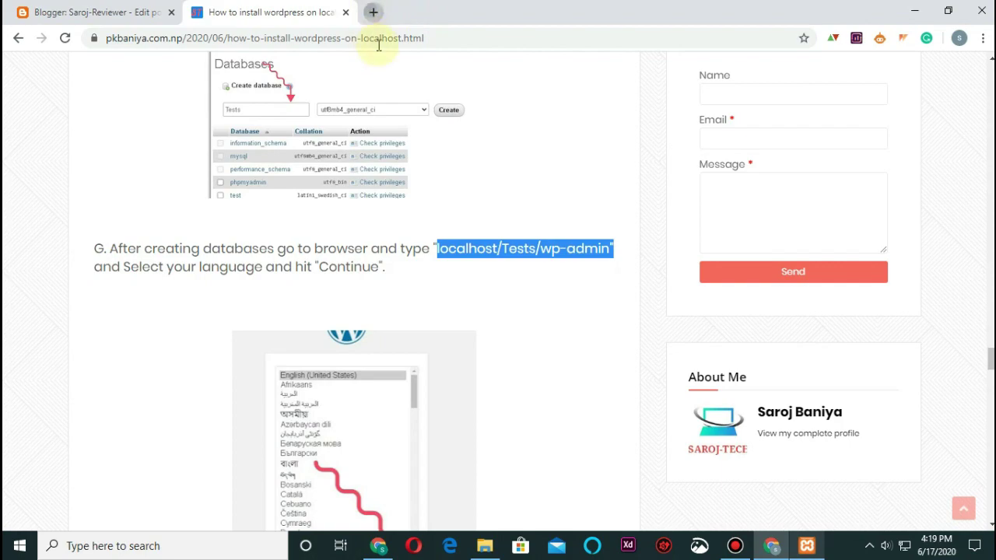
key("ctrl+t")
key("ctrl+v")
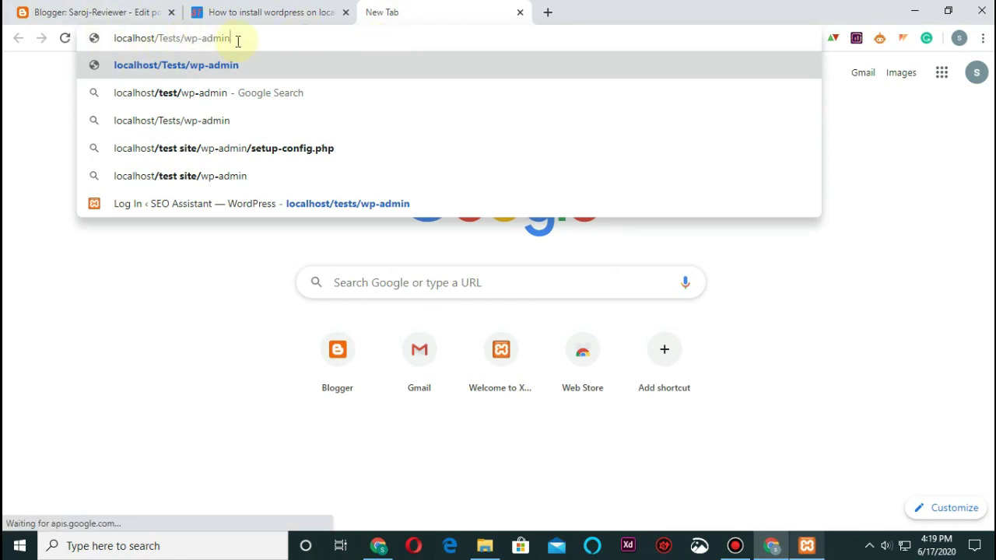
key("Return")
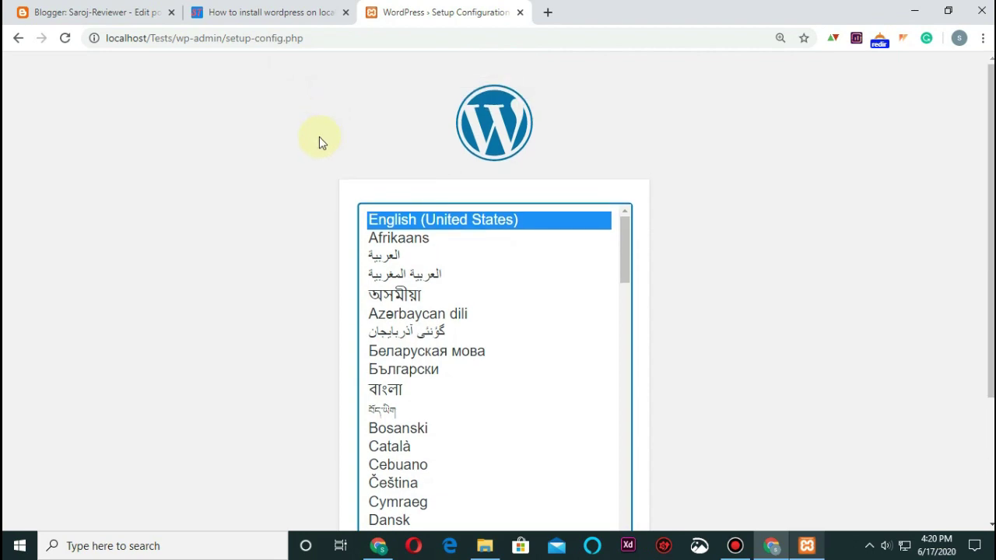
- Keep English (United States) as the WordPress language and continue to the database information introduction
scroll(775, 150, "down", 2)
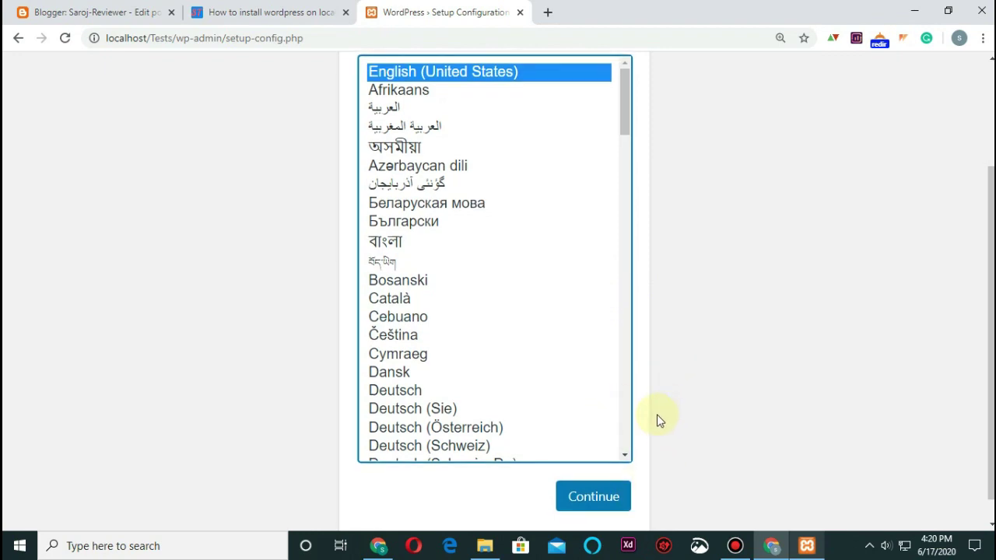
scroll(659, 418, "down", 1)
scroll(592, 420, "up", 2)
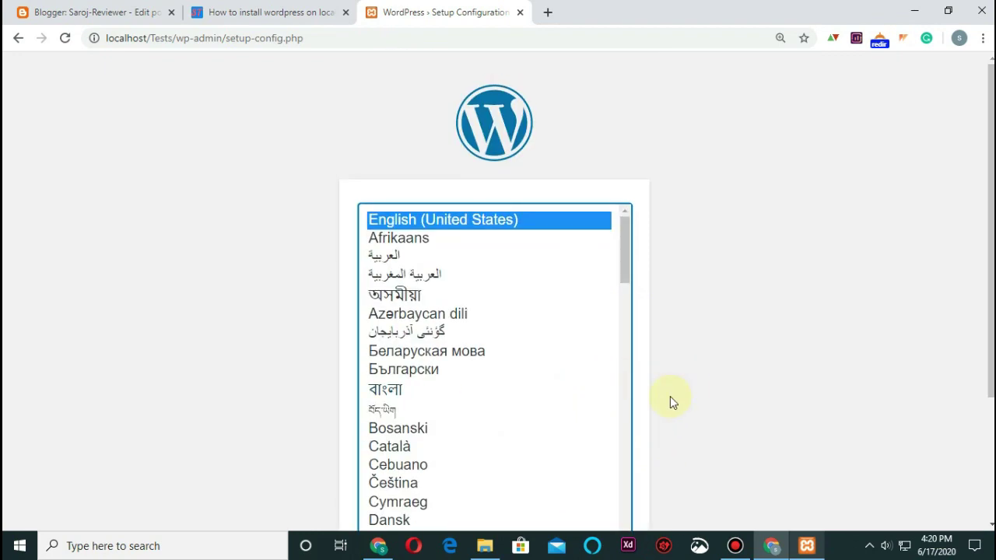
scroll(483, 343, "down", 5)
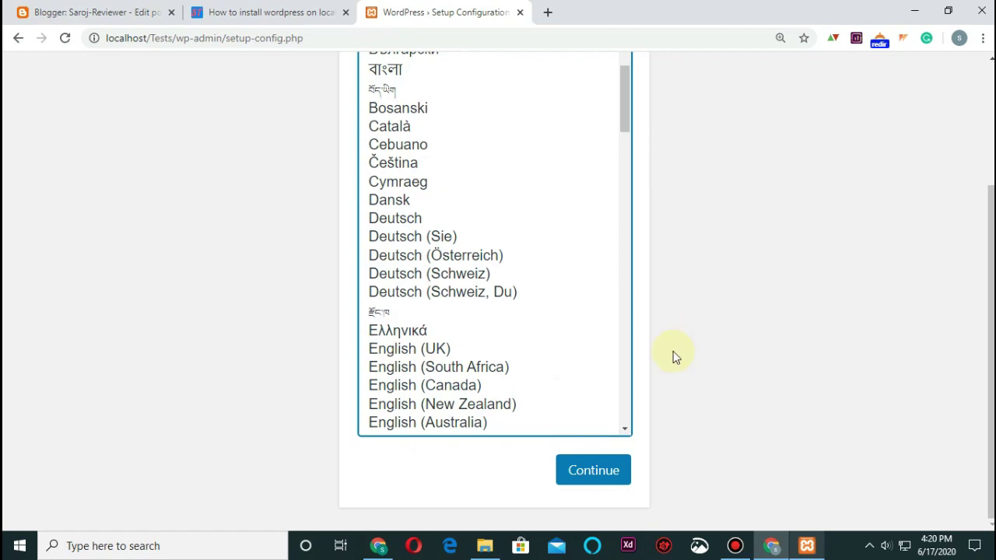
scroll(378, 392, "up", 2)
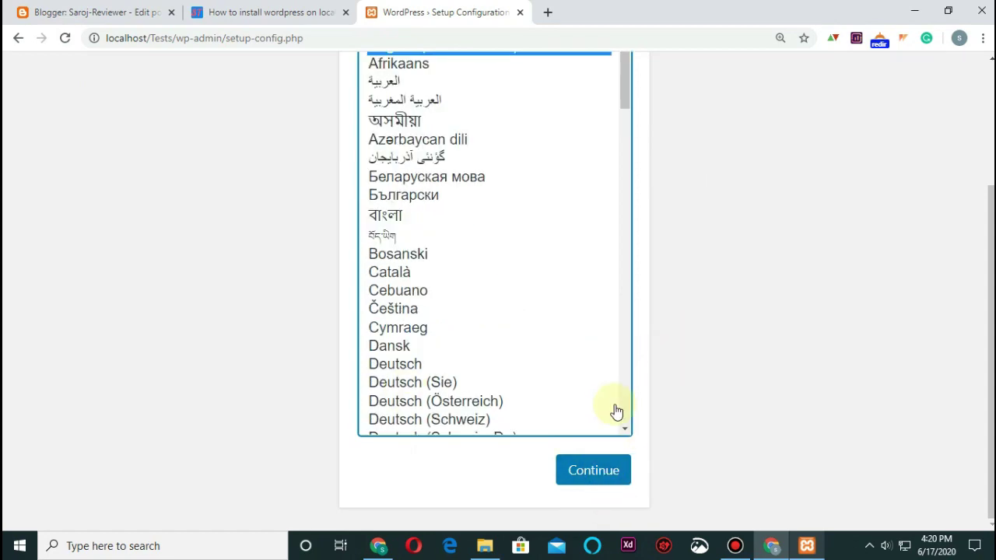
scroll(616, 411, "up", 2)
scroll(589, 304, "down", 2)
left_click(583, 471)
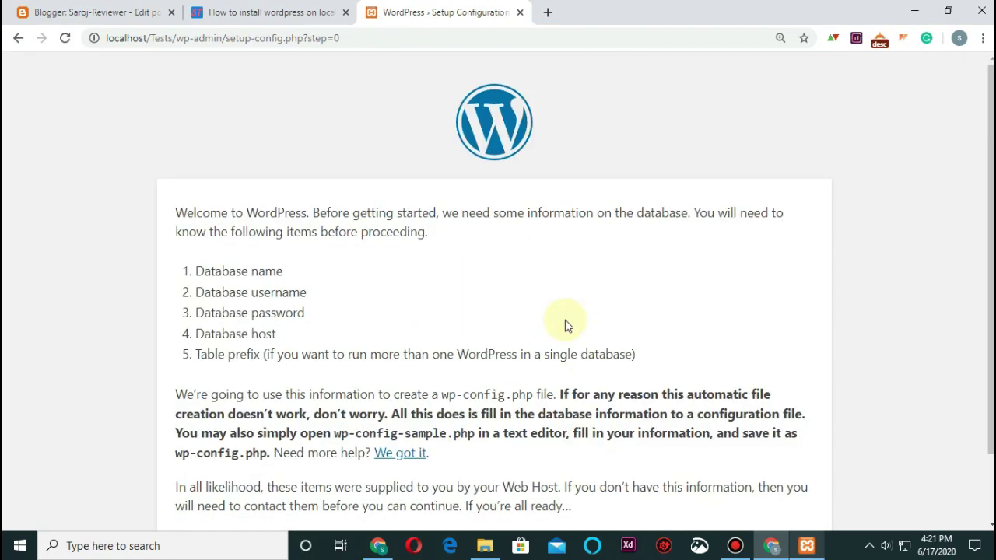
scroll(565, 320, "down", 1)
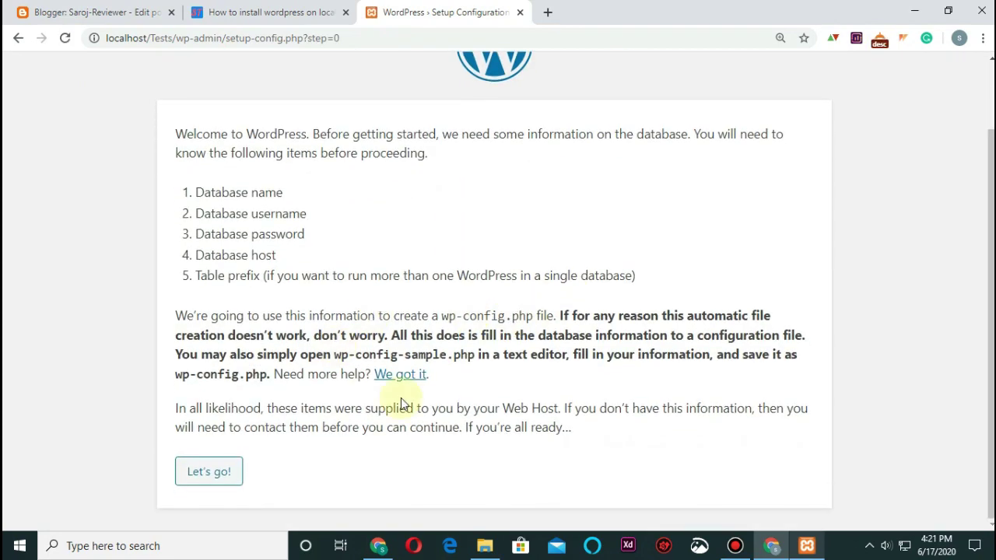
- Proceed to the database connection details and set the database name to Tests and the username to root
left_click(210, 472)
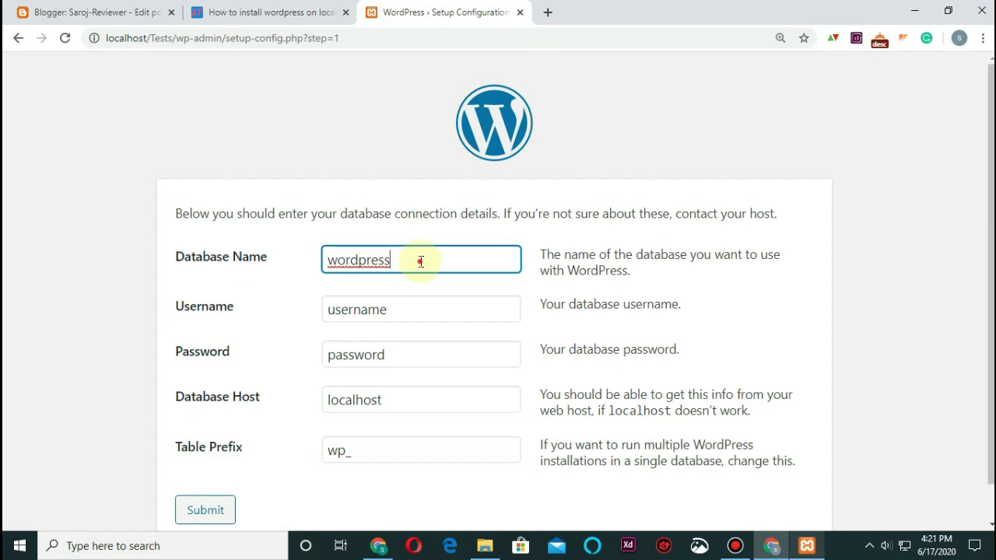
key("BackSpace")
key("BackSpace")
key("BackSpace")
key("BackSpace")
key("BackSpace")
key("BackSpace")
key("BackSpace")
key("BackSpace")
key("BackSpace")
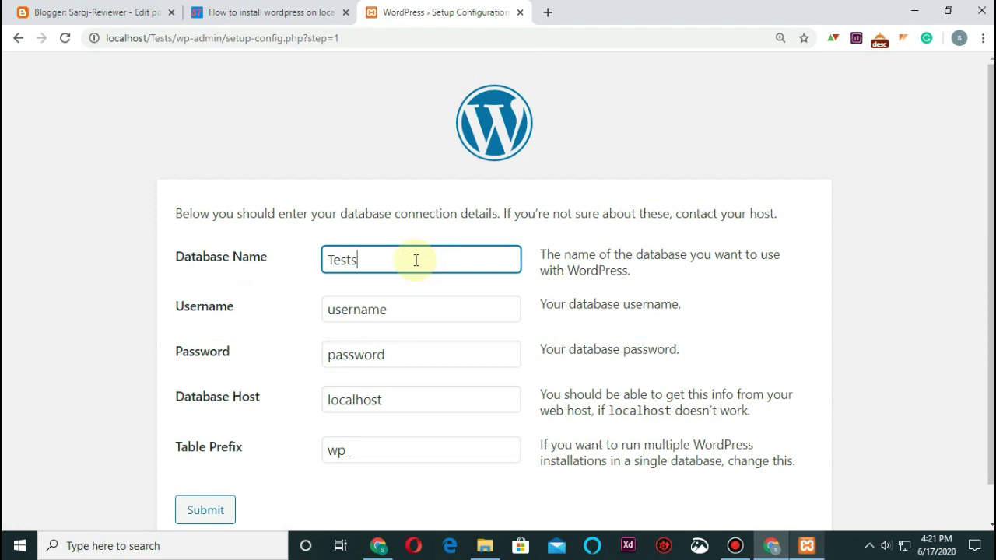
left_click(441, 309)
key("ctrl+a")
type("r")
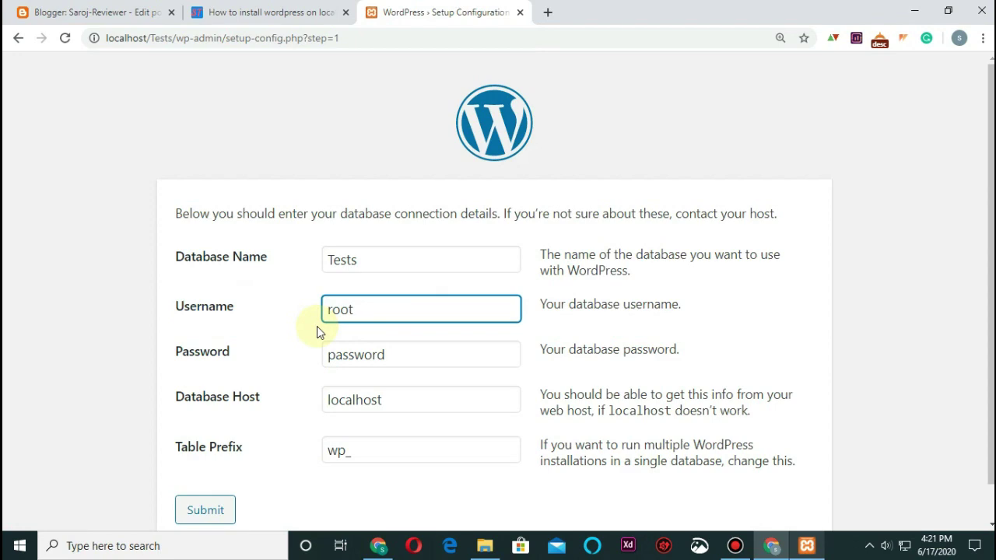
- Clear the database password, submit the connection details and run the WordPress installation
left_click(404, 361)
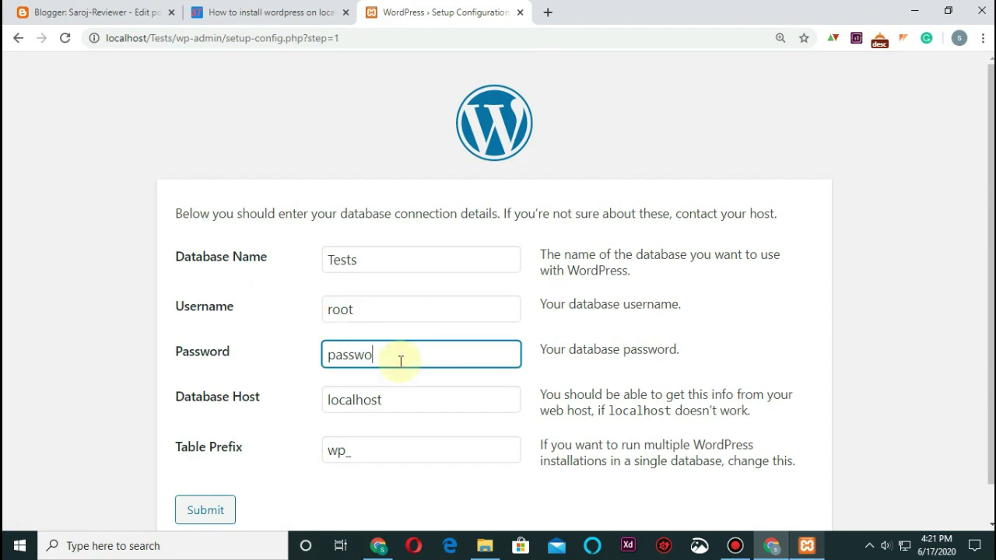
key("BackSpace")
key("BackSpace")
key("BackSpace")
key("BackSpace")
key("BackSpace")
key("BackSpace")
left_click(204, 510)
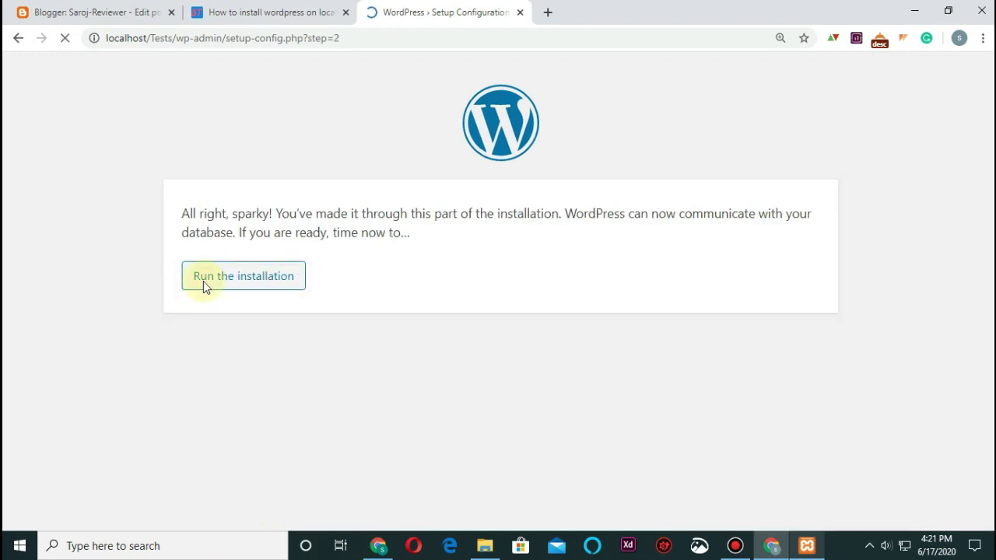
left_click(203, 281)
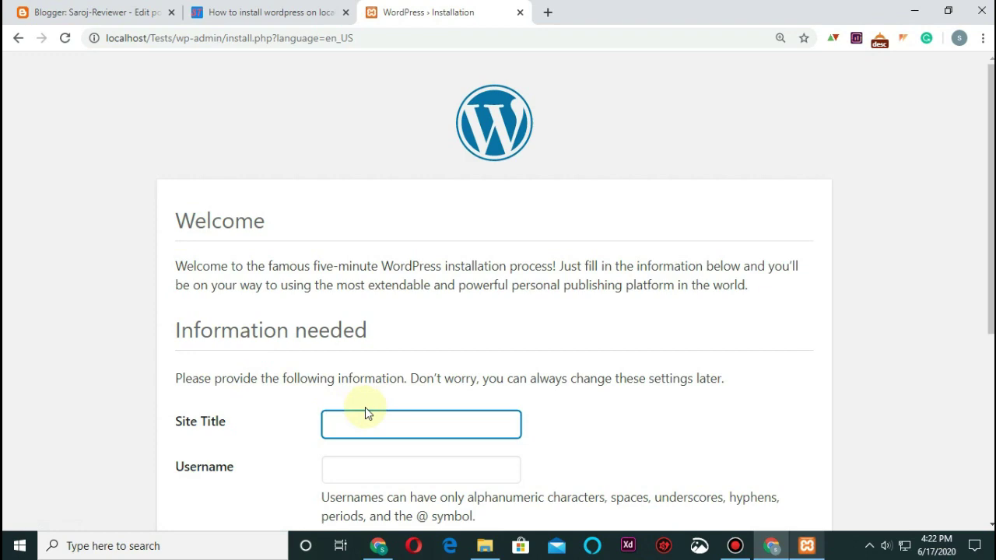
- Set the site title to Demo-Site and the administrator username to admin
type("Demo-Site")
left_click(385, 467)
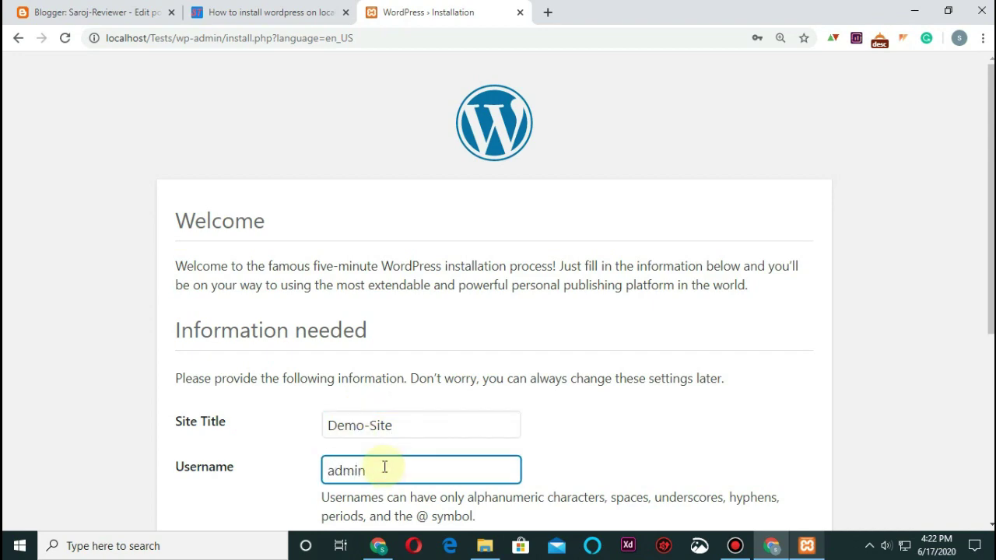
scroll(373, 443, "down", 3)
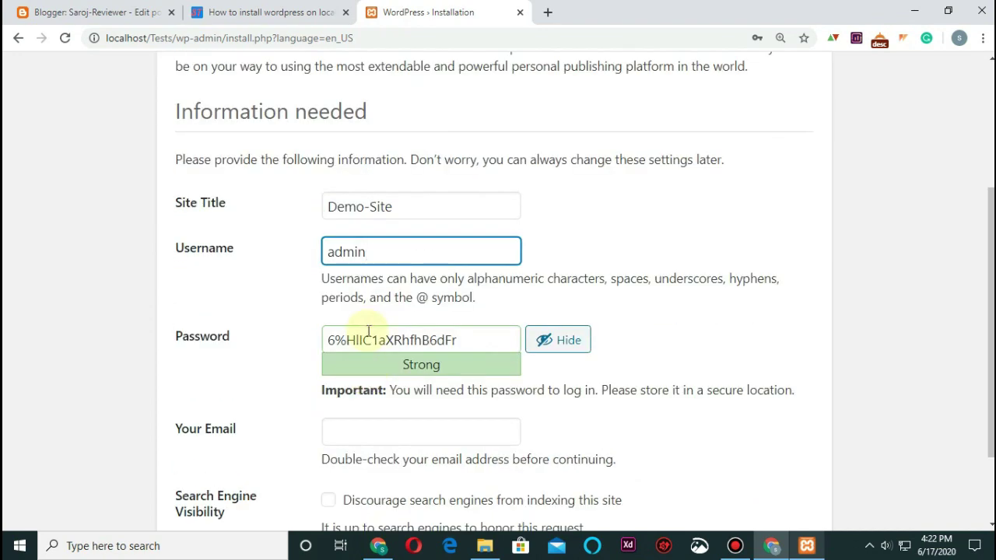
- Replace the generated administrator password with the chosen account password and confirm the use of a weak password
left_click(500, 335)
key("ctrl+a")
type("a")
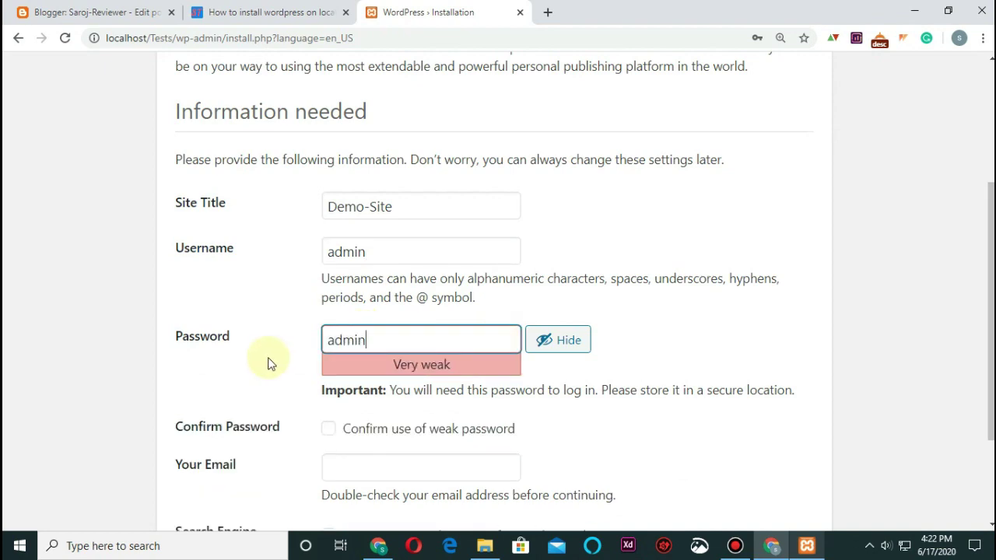
left_click(363, 433)
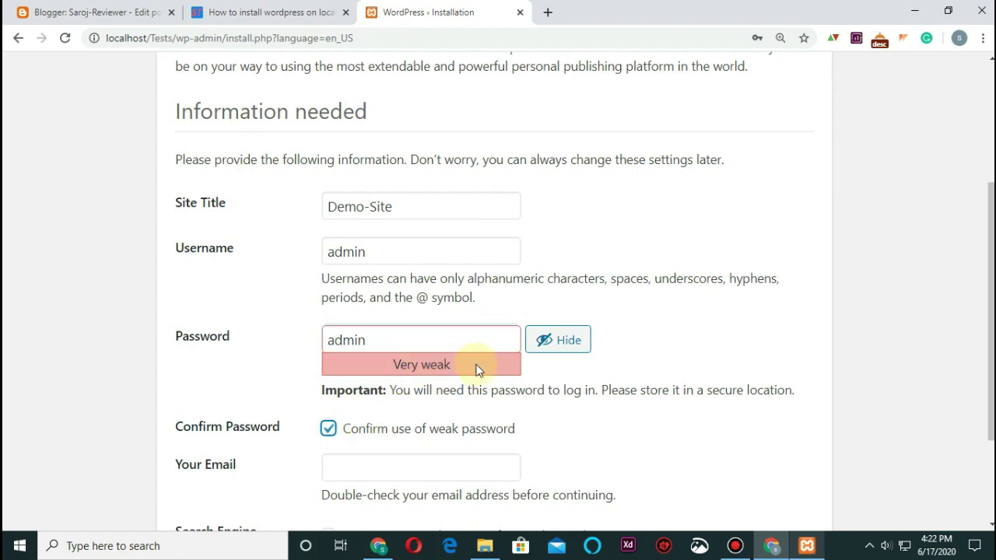
- Fill in the administrator's e-mail address from the saved suggestion and install WordPress
scroll(458, 382, "down", 2)
left_click(384, 322)
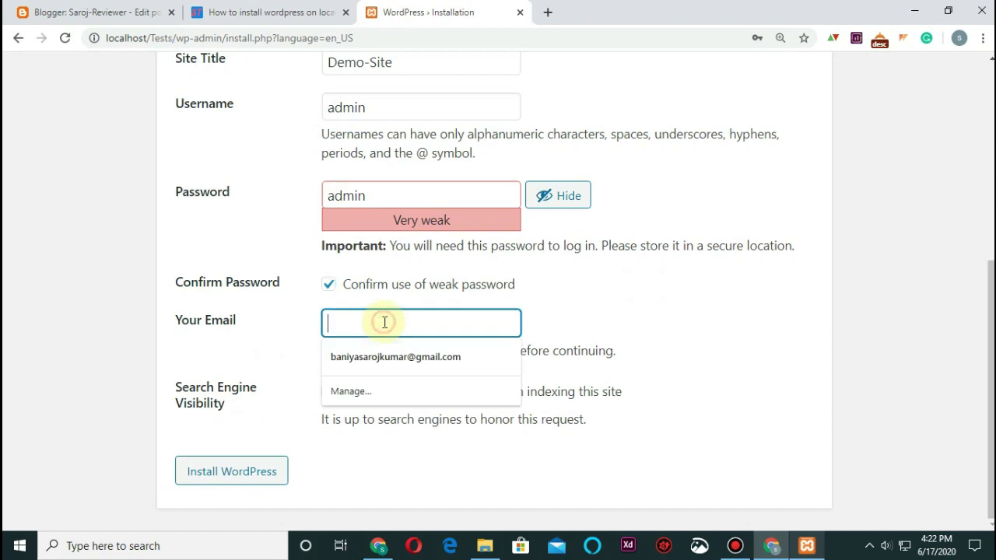
left_click(385, 357)
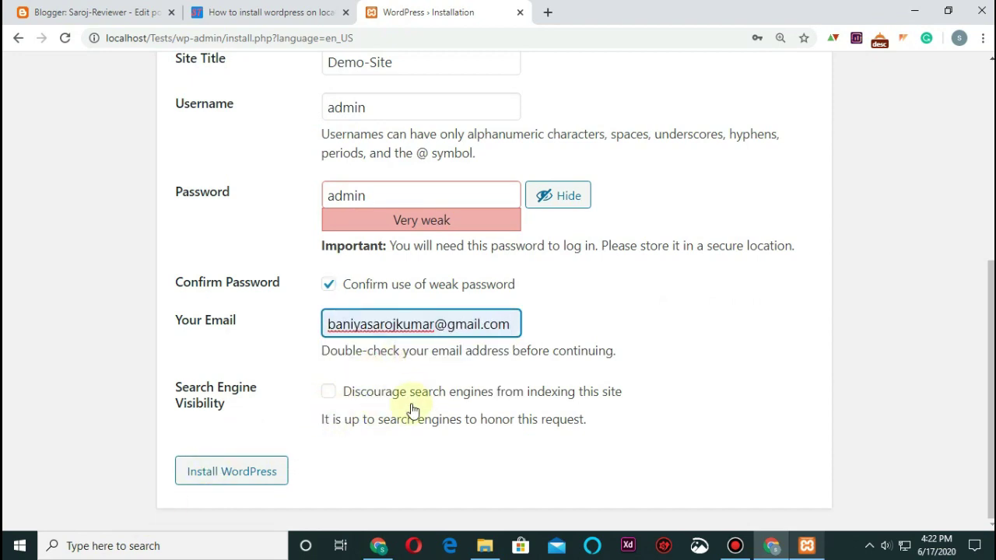
left_click(222, 474)
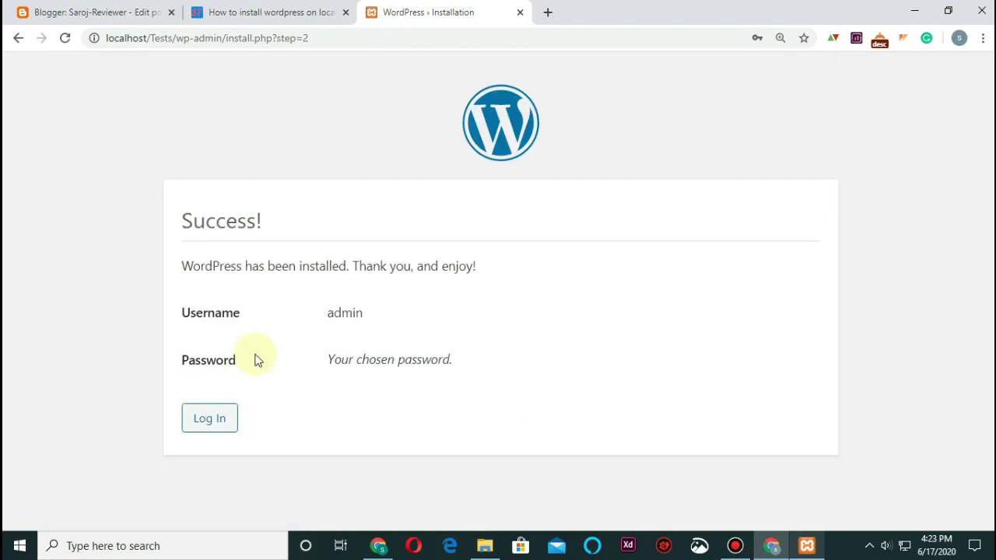
- Log in to Demo-Site as admin with the account password and the Remember Me option
left_click(217, 422)
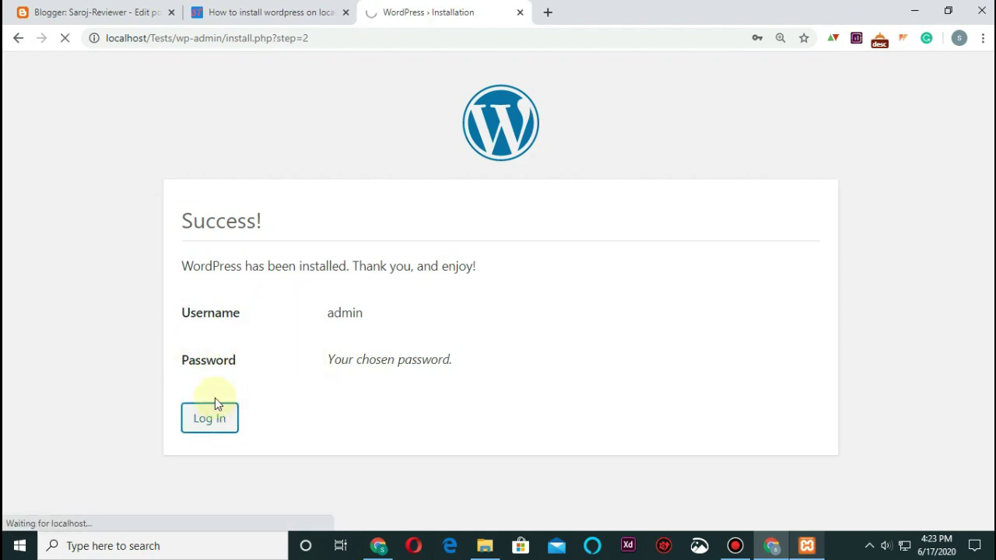
left_click(438, 236)
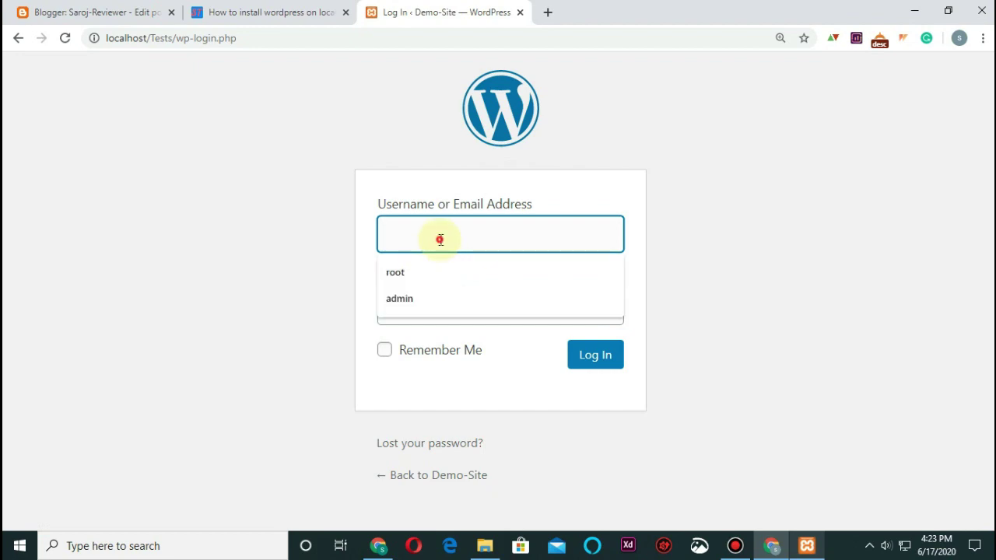
left_click(395, 301)
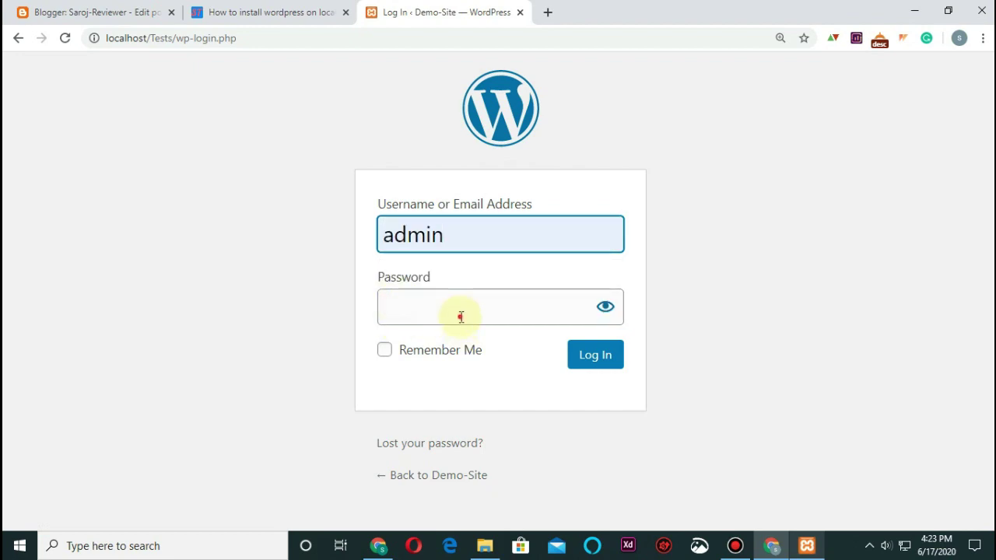
left_click(451, 324)
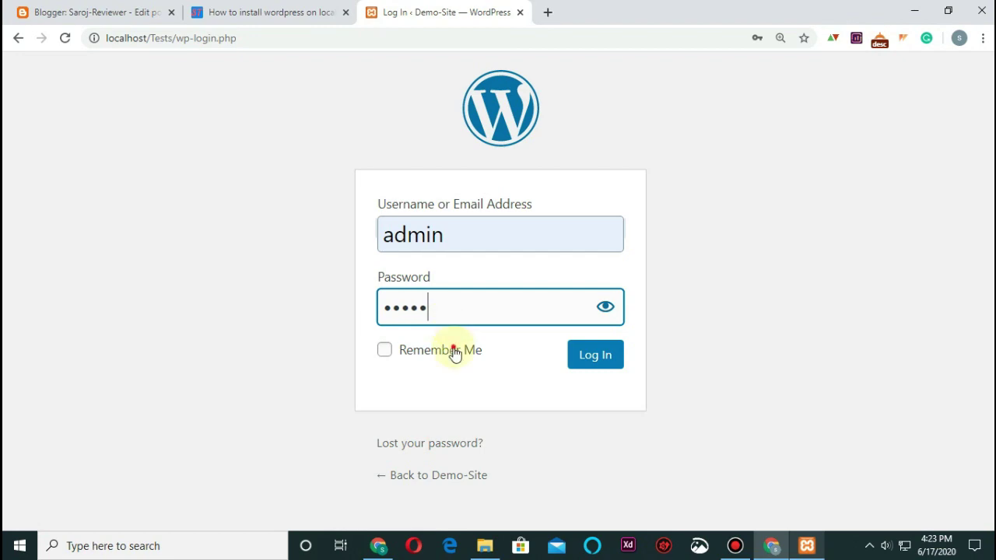
left_click(453, 350)
left_click(599, 354)
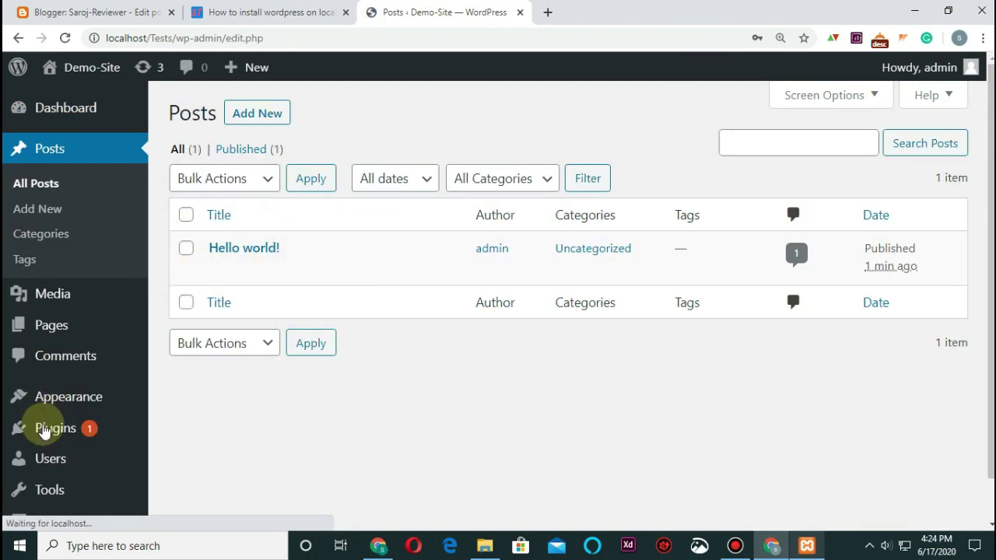
- Search the plugins available to add for yoast seo, and install and activate the Yoast SEO plugin
mouse_move(56, 429)
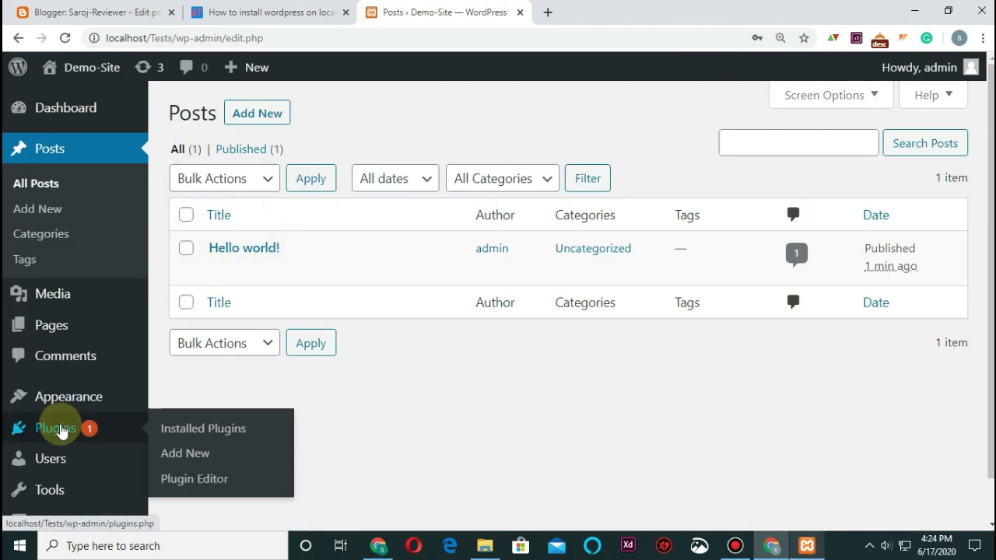
left_click(194, 455)
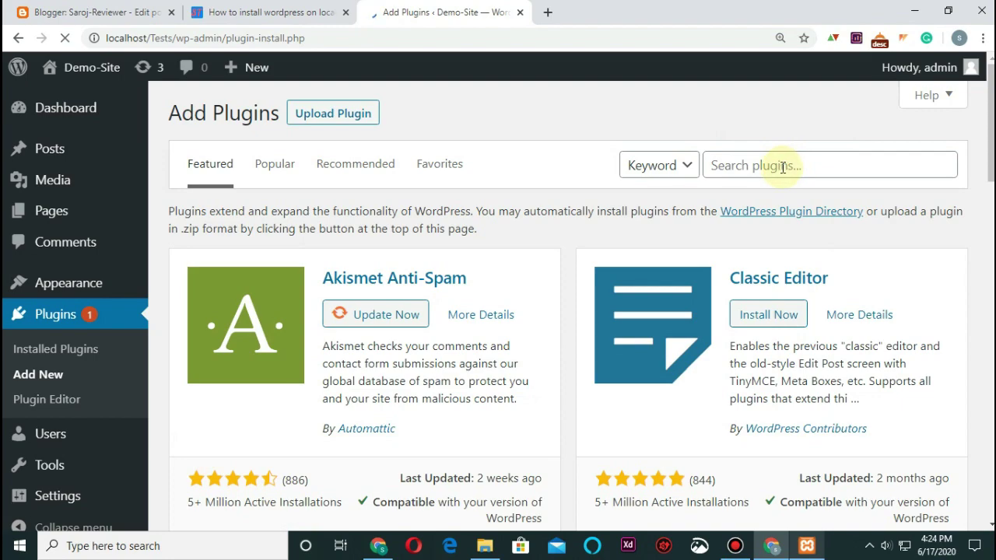
left_click(783, 167)
type("ye")
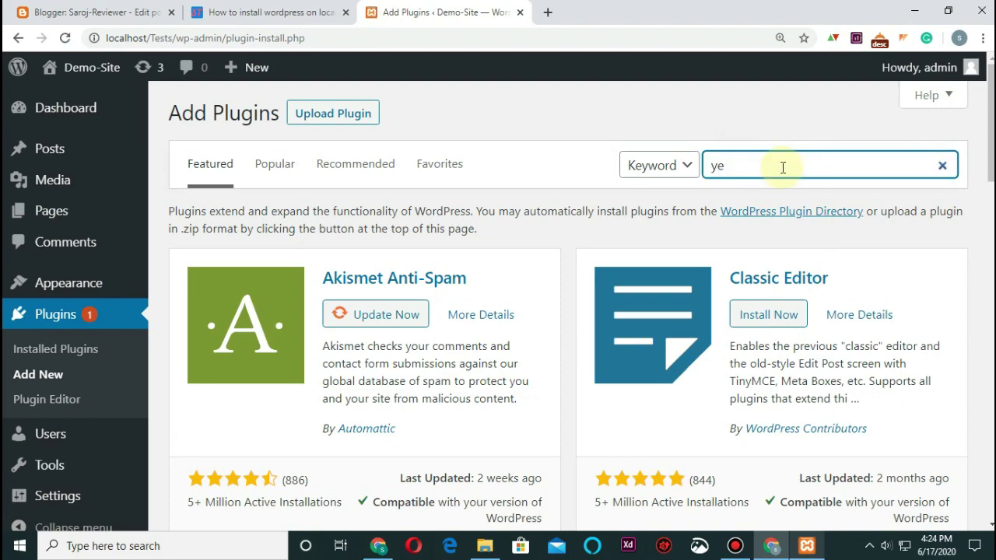
type("ast seo")
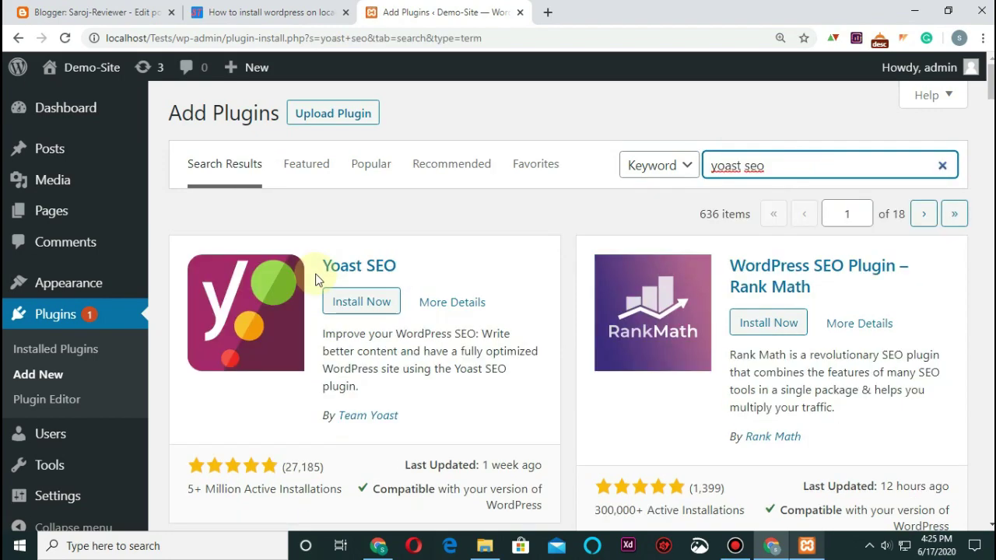
left_click(354, 305)
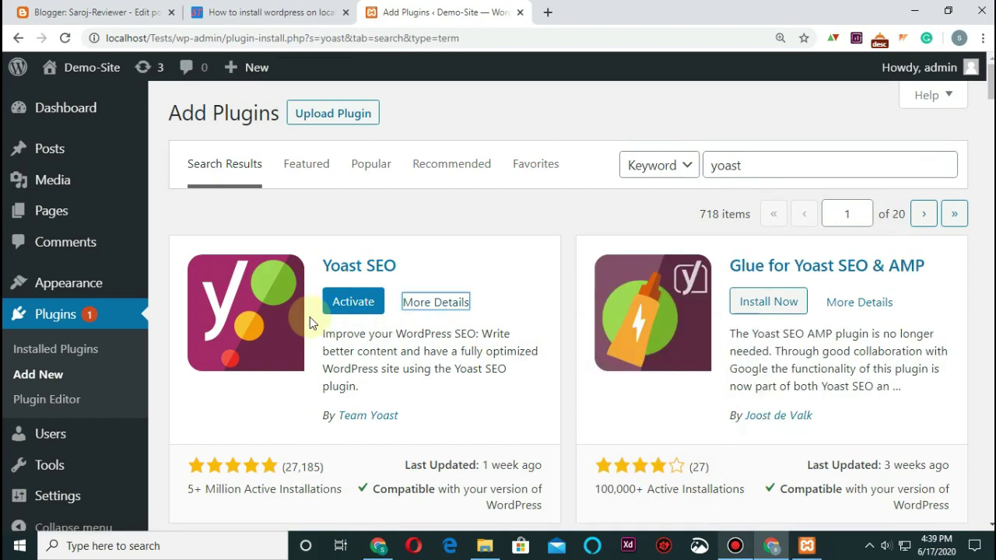
left_click(363, 309)
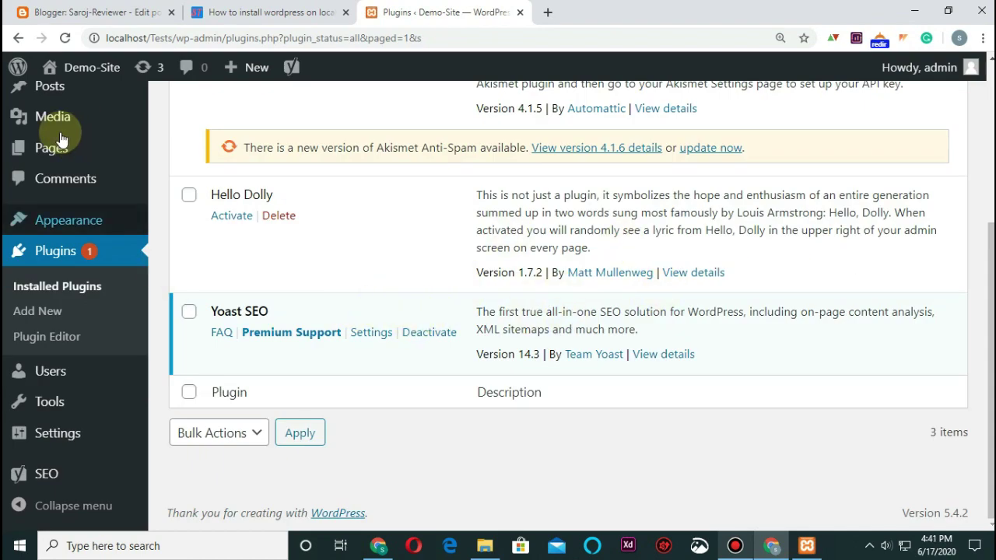
- Open the list of all WordPress posts, and select the entire body of the free bitcoin post in Blogger
scroll(61, 125, "up", 3)
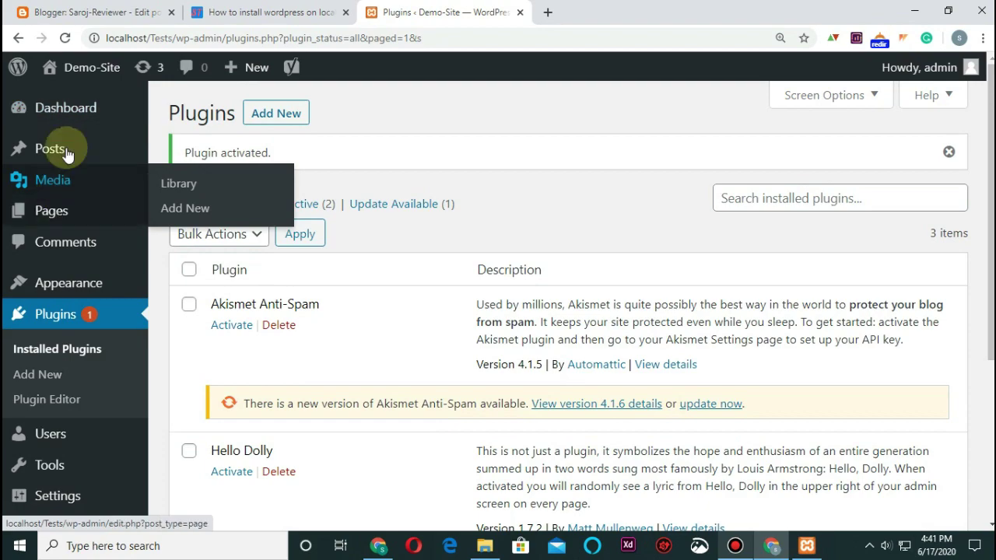
left_click(163, 158)
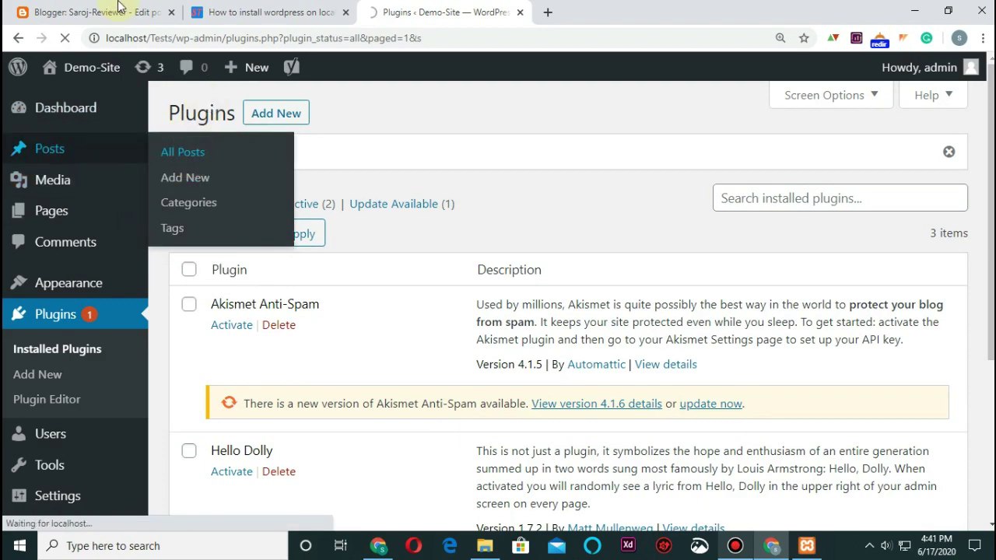
key("ctrl+1")
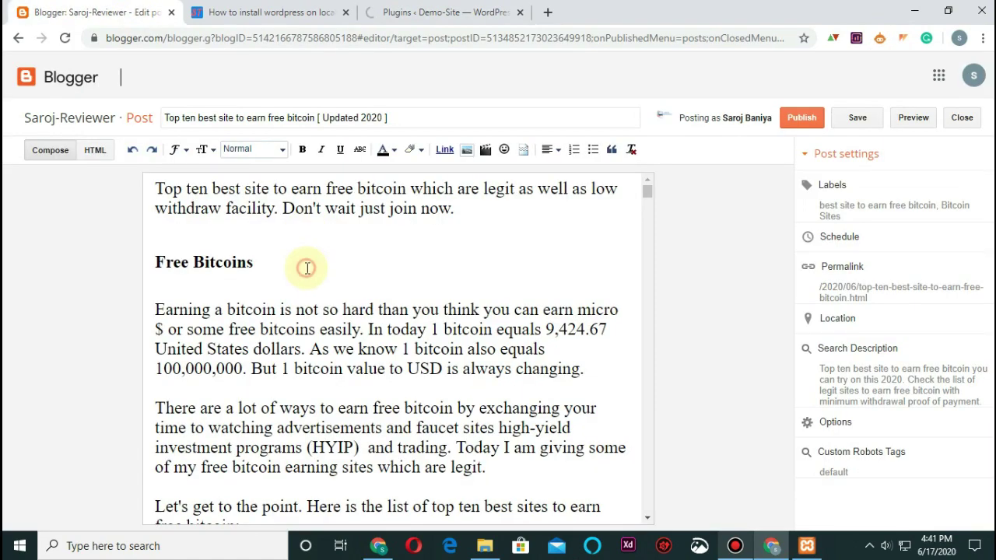
left_click(516, 249)
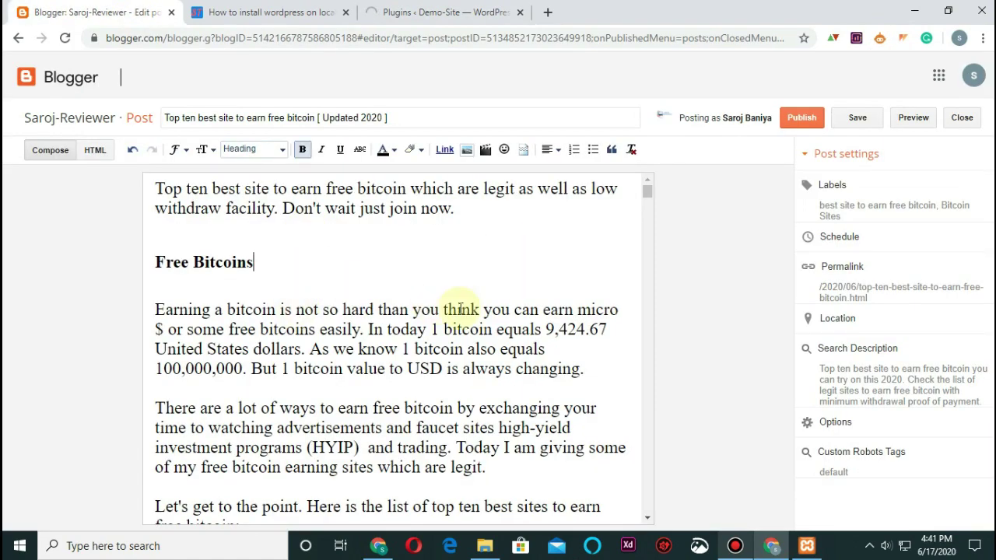
scroll(428, 319, "down", 3)
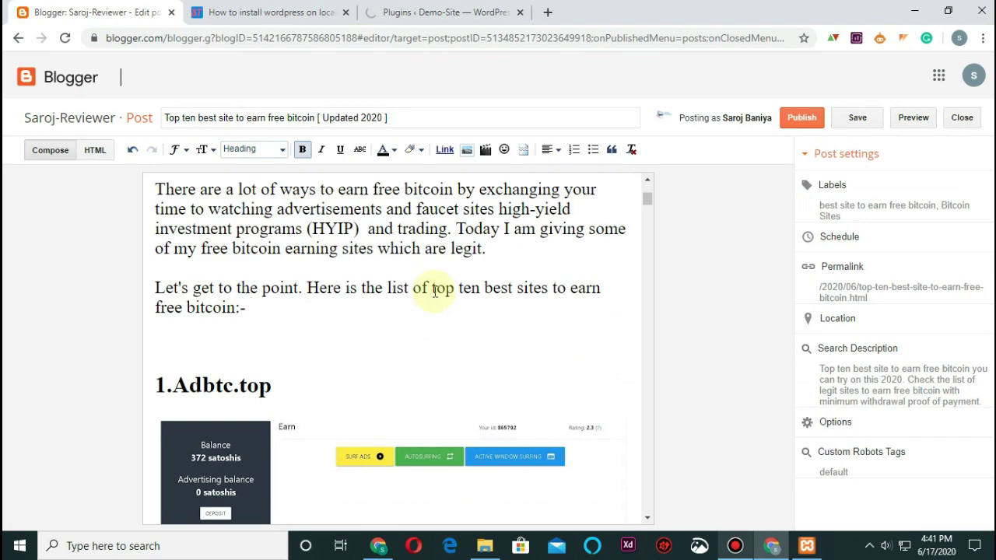
key("ctrl+a")
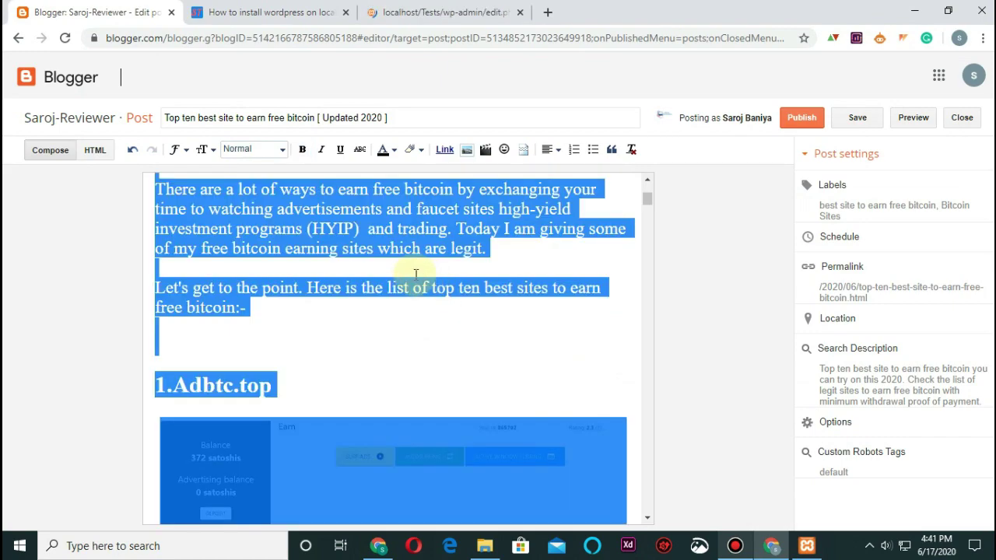
- Return to the WordPress posts, open the Hello world! post for editing and examine its Yoast SEO section
left_click(459, 11)
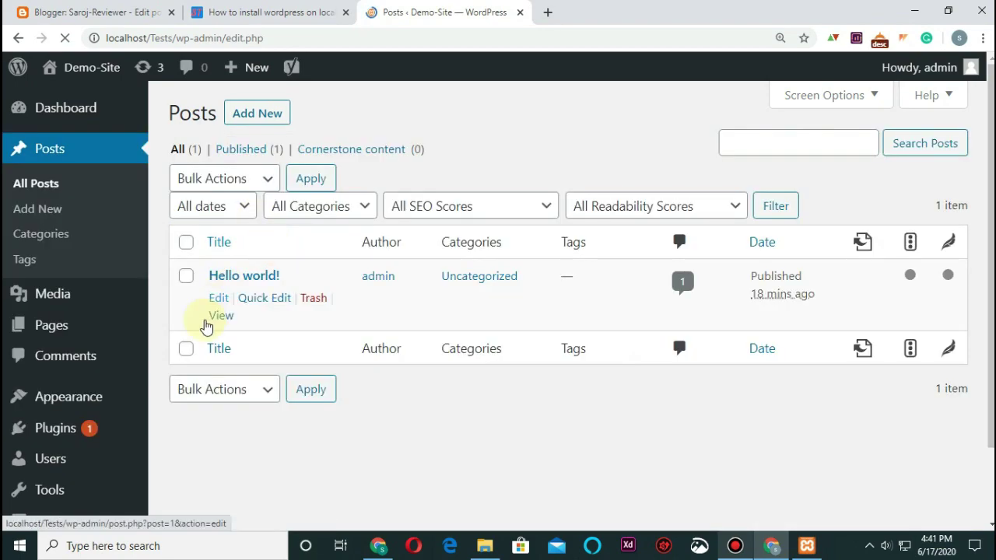
mouse_move(219, 321)
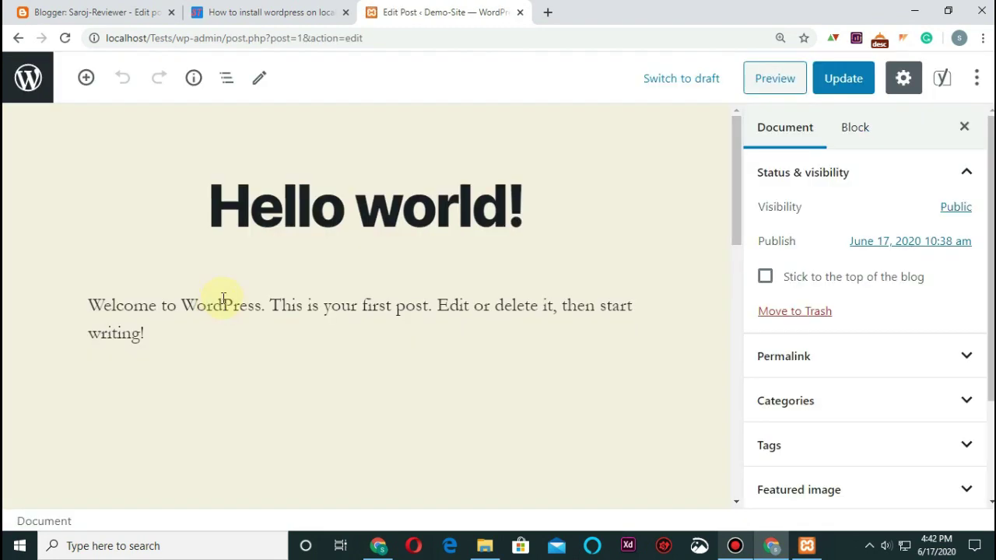
scroll(333, 333, "down", 9)
scroll(173, 289, "up", 4)
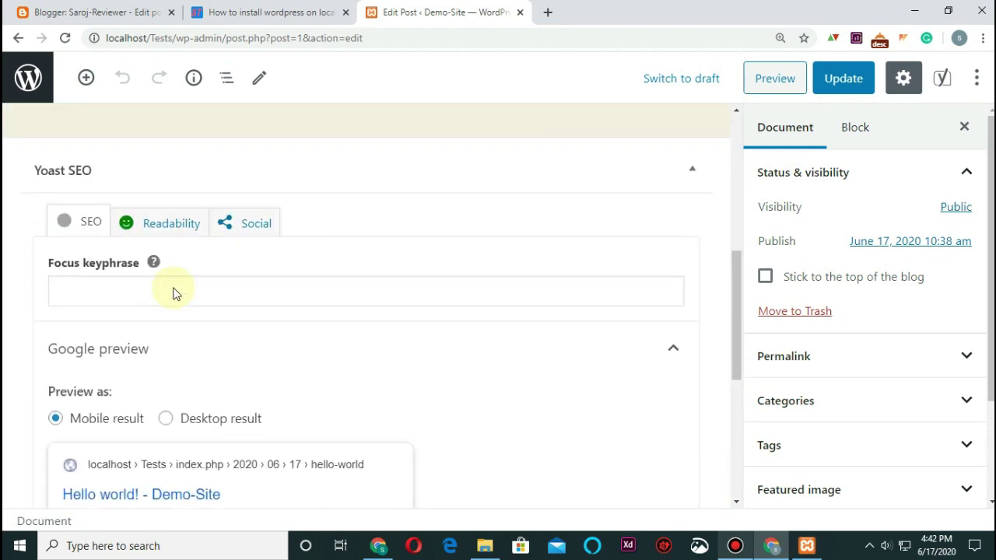
scroll(133, 292, "up", 2)
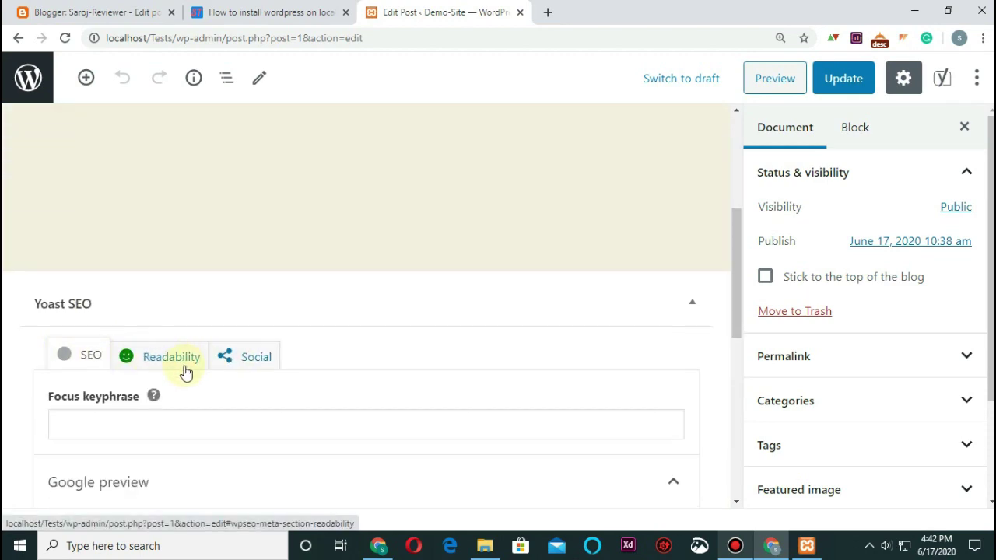
scroll(185, 374, "down", 4)
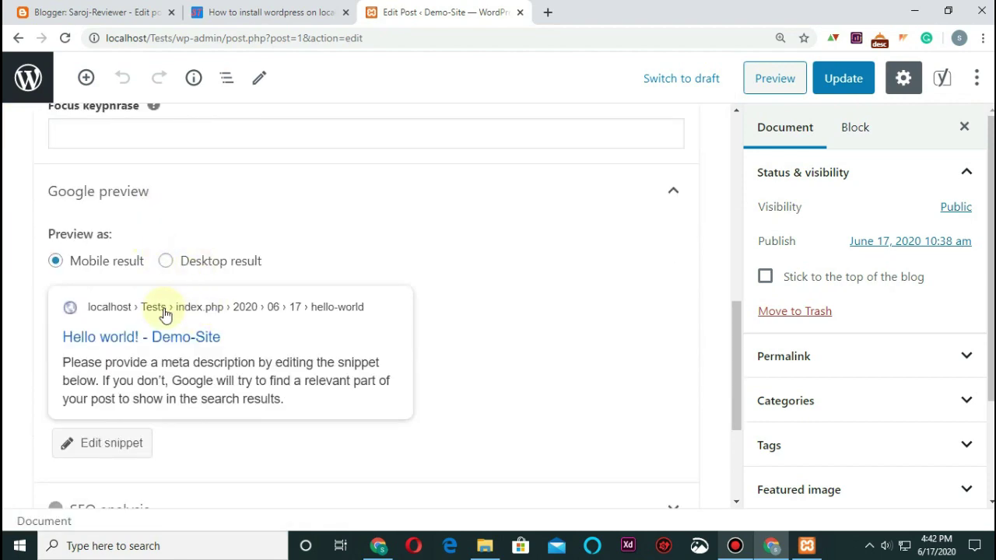
- Open the snippet editor in the Hello world! post's Google preview and clear its slug
scroll(175, 369, "up", 1)
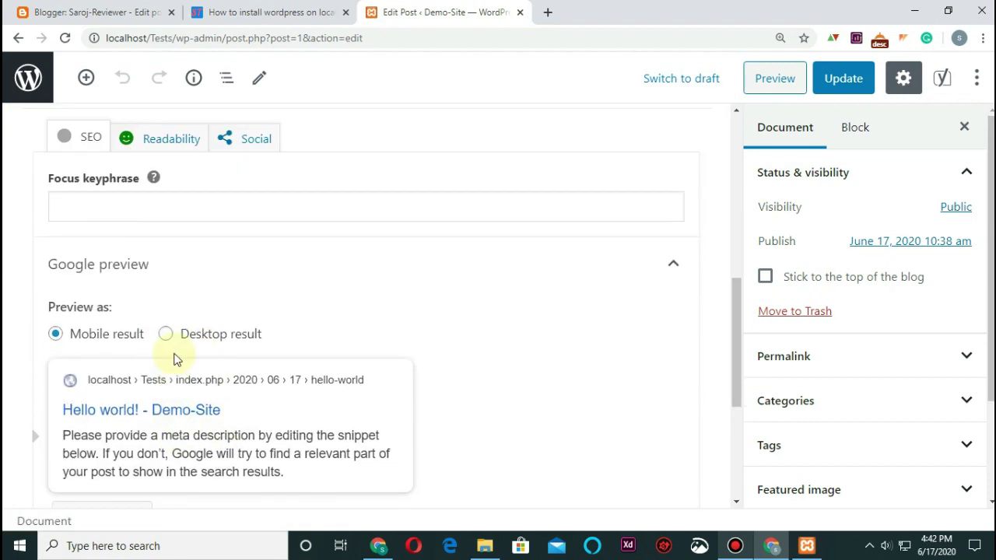
scroll(189, 346, "down", 3)
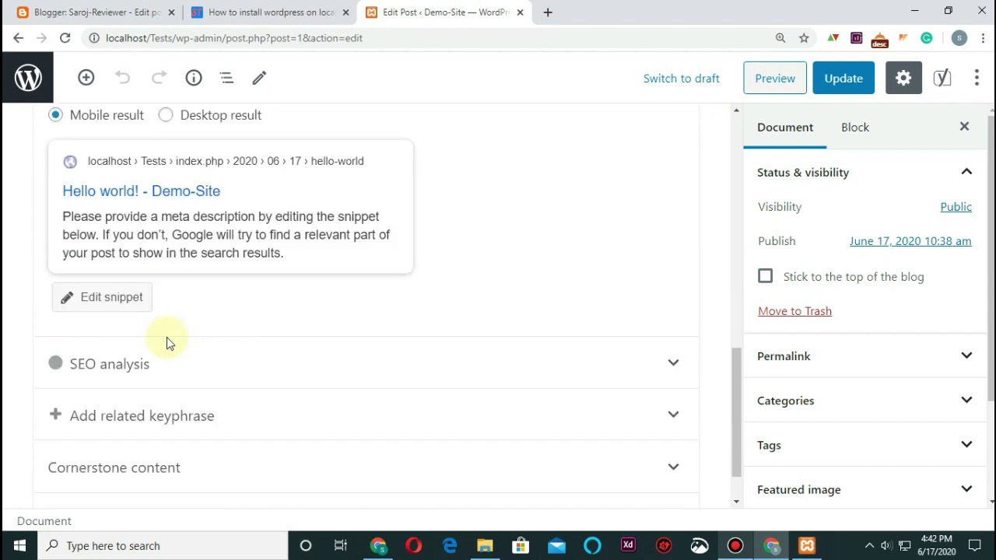
left_click(124, 307)
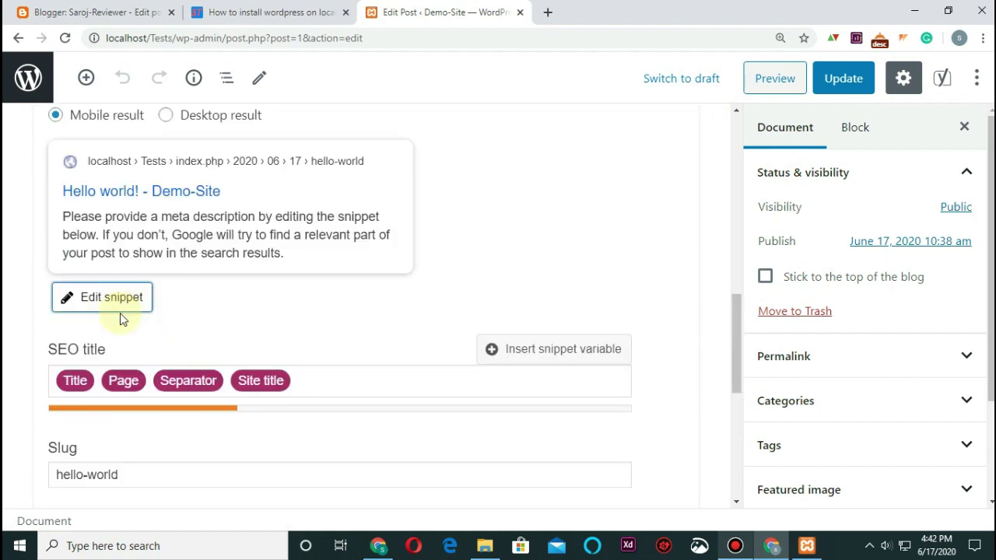
scroll(159, 393, "down", 1)
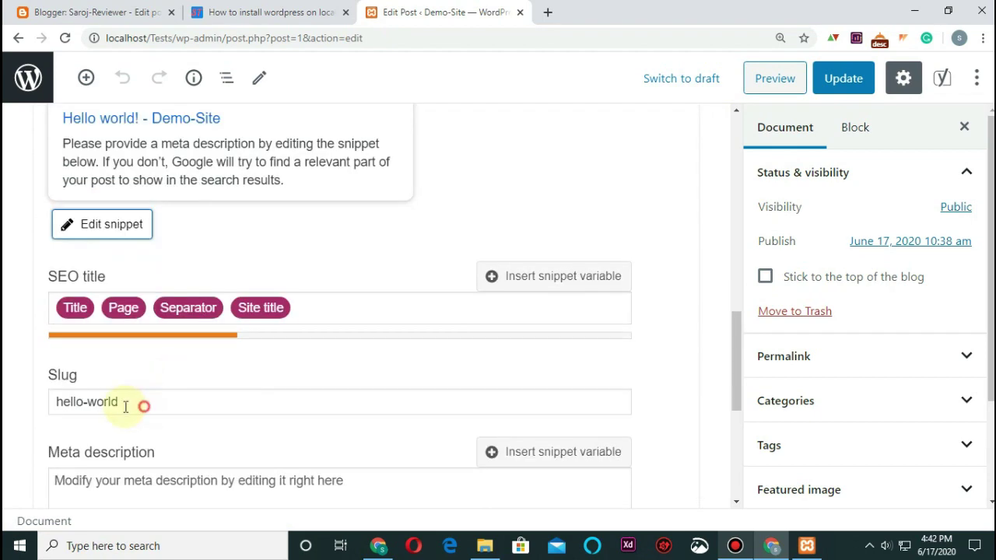
left_click_drag(125, 407, 56, 402)
key("BackSpace")
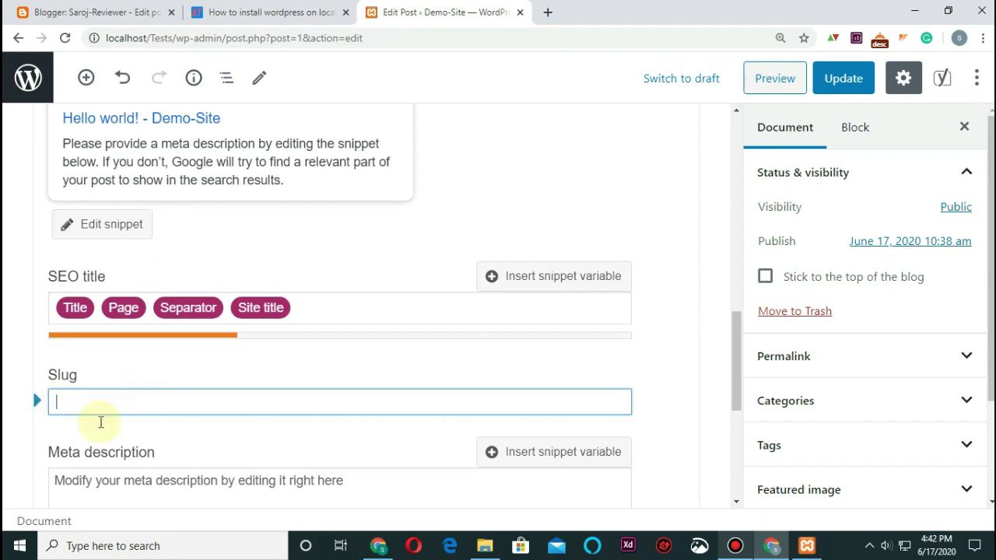
- Enter the sample meta description hjlhkjhkjfjfgdfhgdfgfg and delete it again
left_click(362, 479)
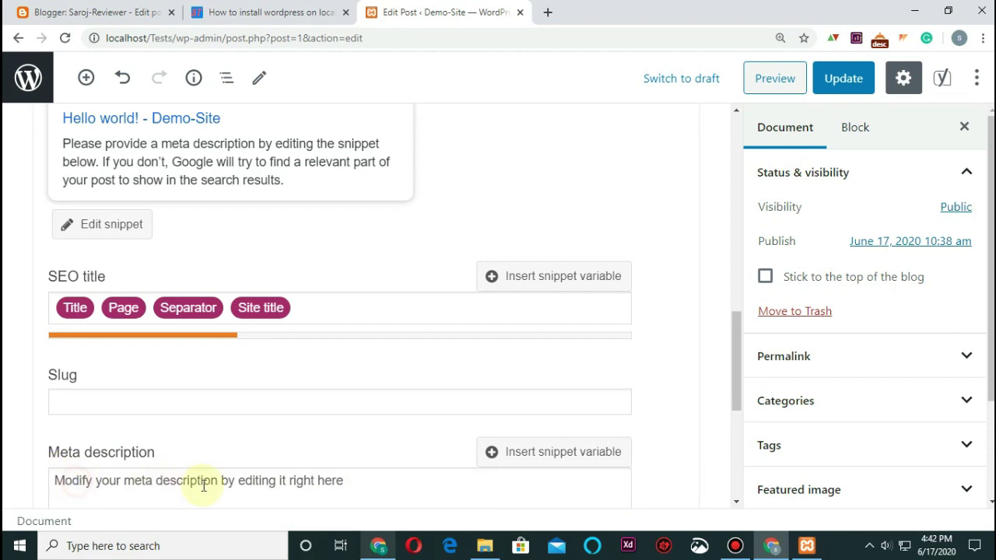
left_click(349, 483)
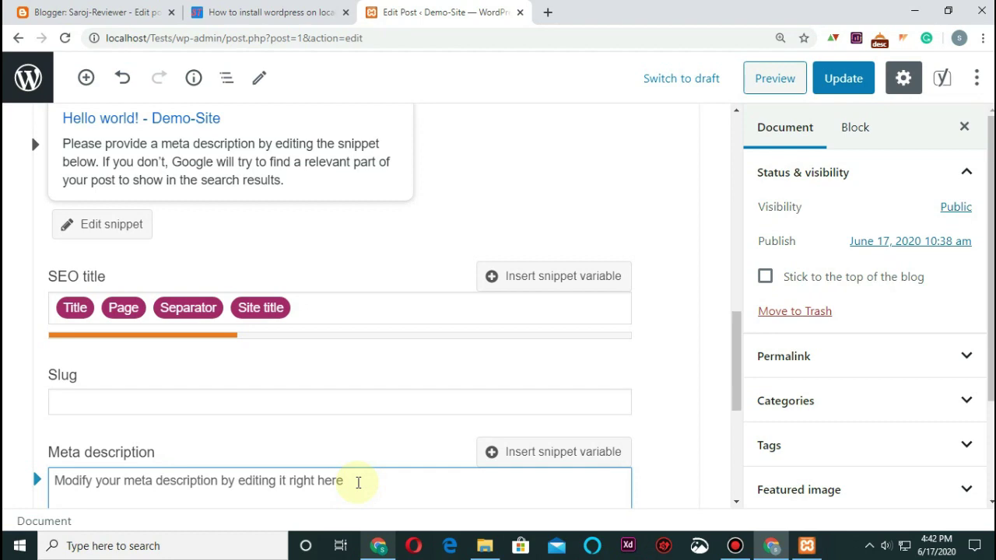
scroll(319, 445, "down", 2)
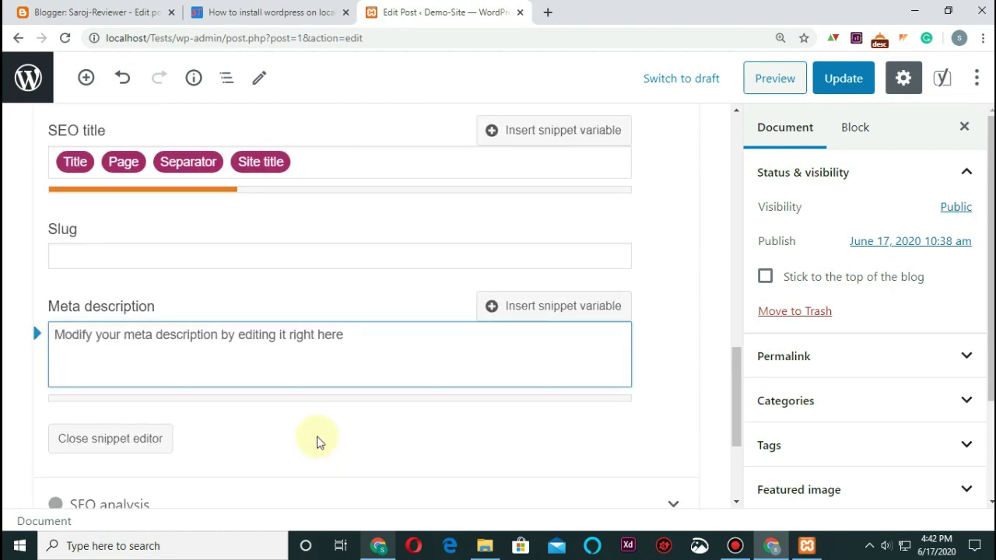
type("hjlhkjhkjfjfgdfhgdfgfg")
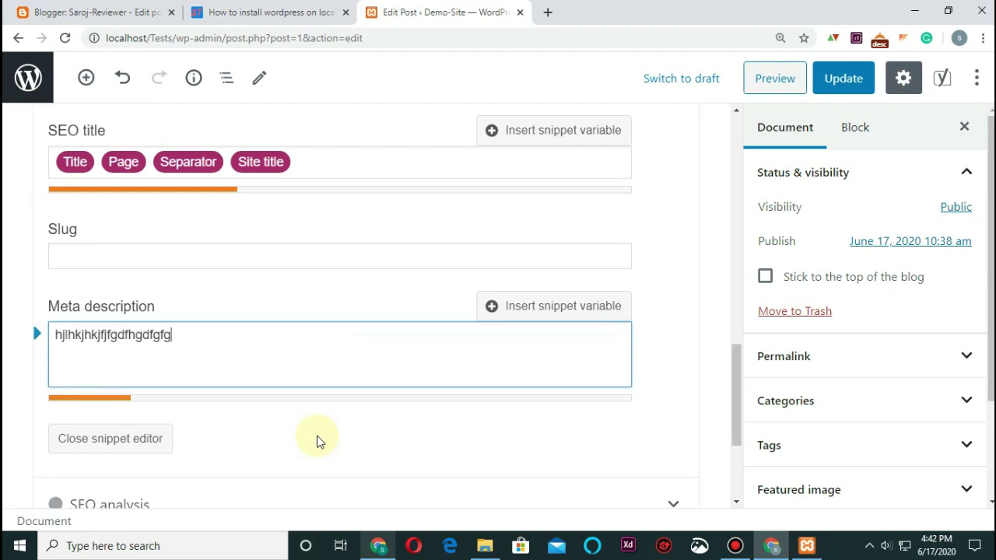
key("ctrl+a")
key("BackSpace")
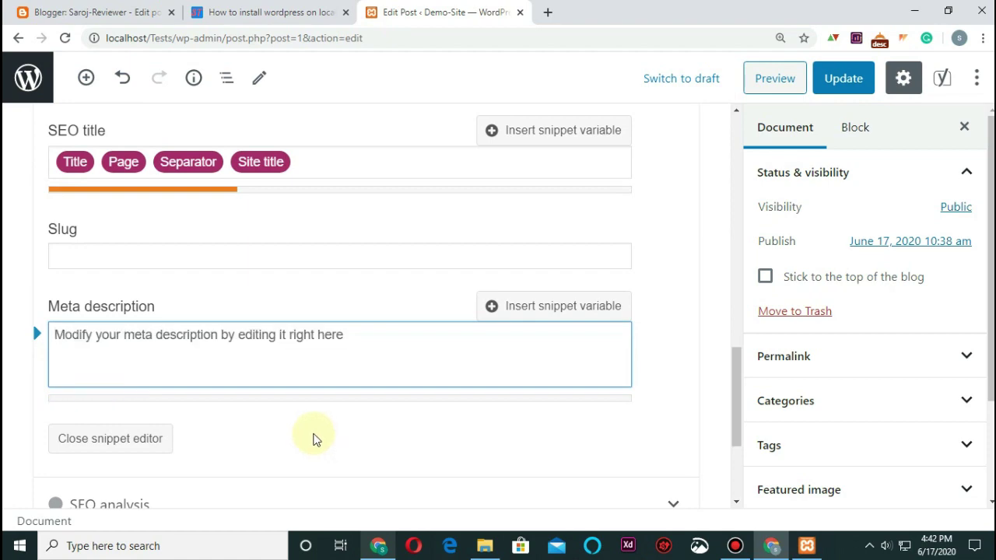
scroll(306, 412, "up", 1)
left_click(214, 330)
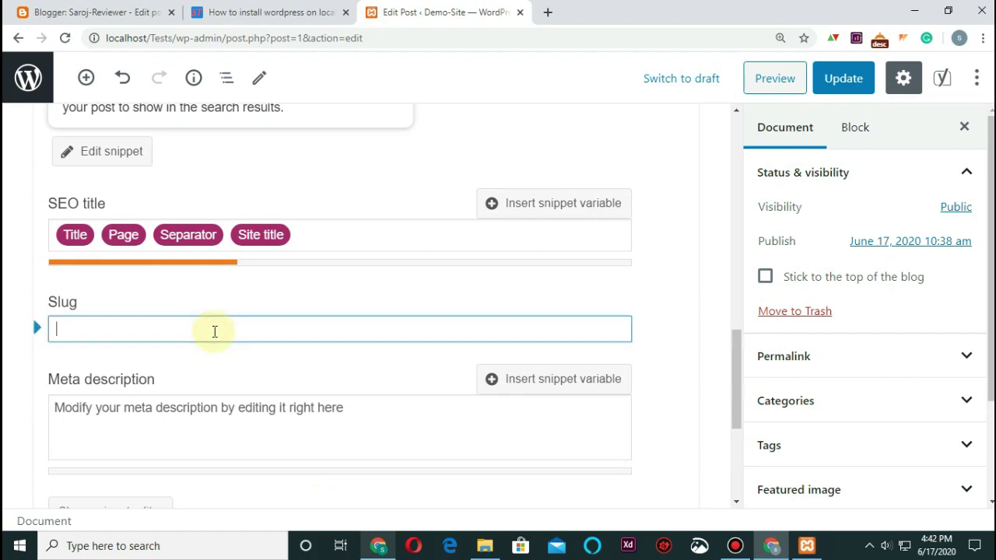
- Replace the Hello world! post's body paragraph with the content copied from the Blogger bitcoin post, and look through the pasted content
scroll(215, 332, "up", 3)
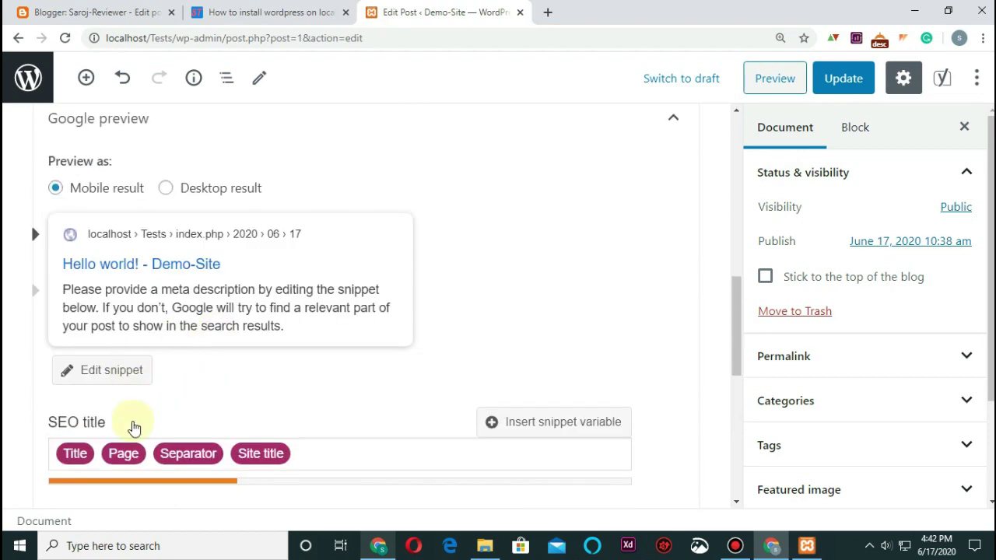
scroll(407, 350, "up", 10)
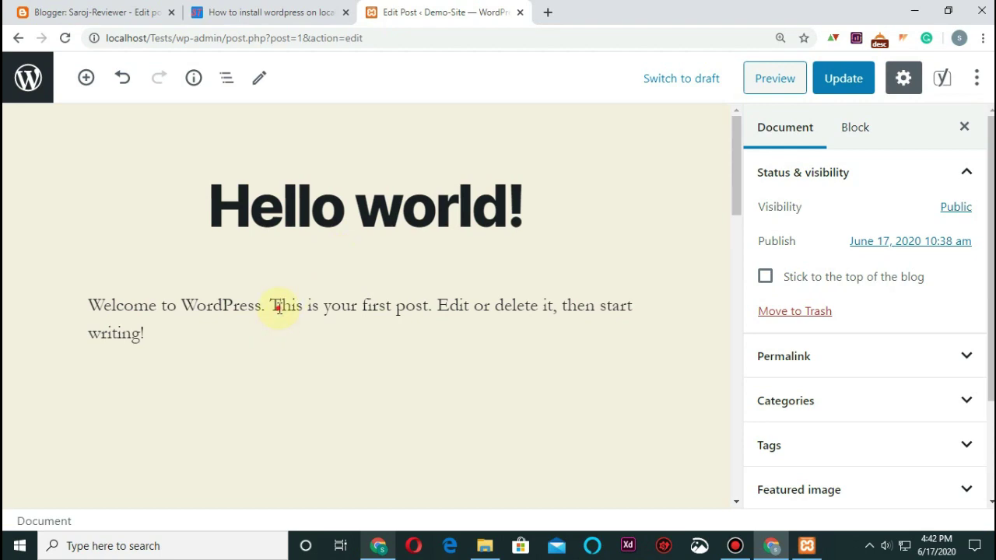
left_click(277, 307)
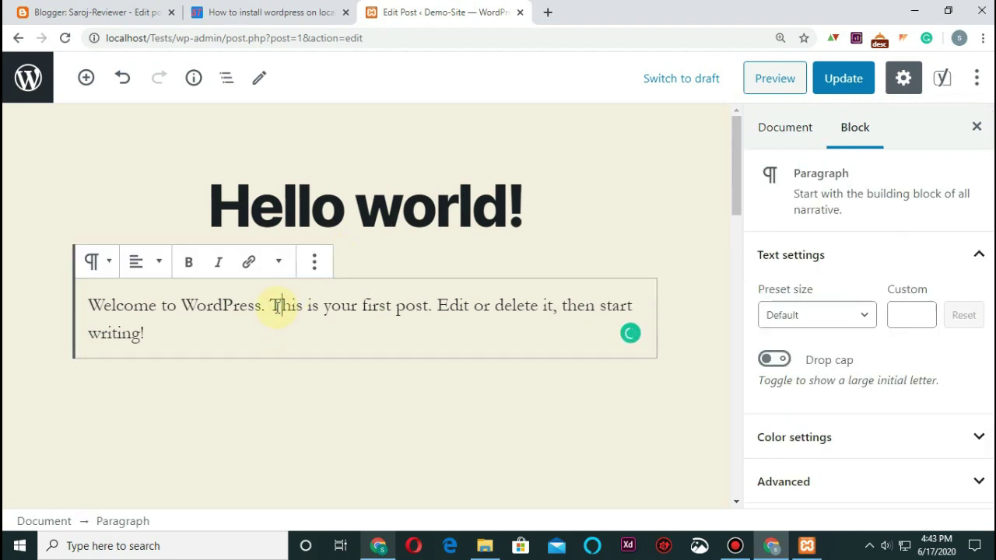
key("ctrl+a")
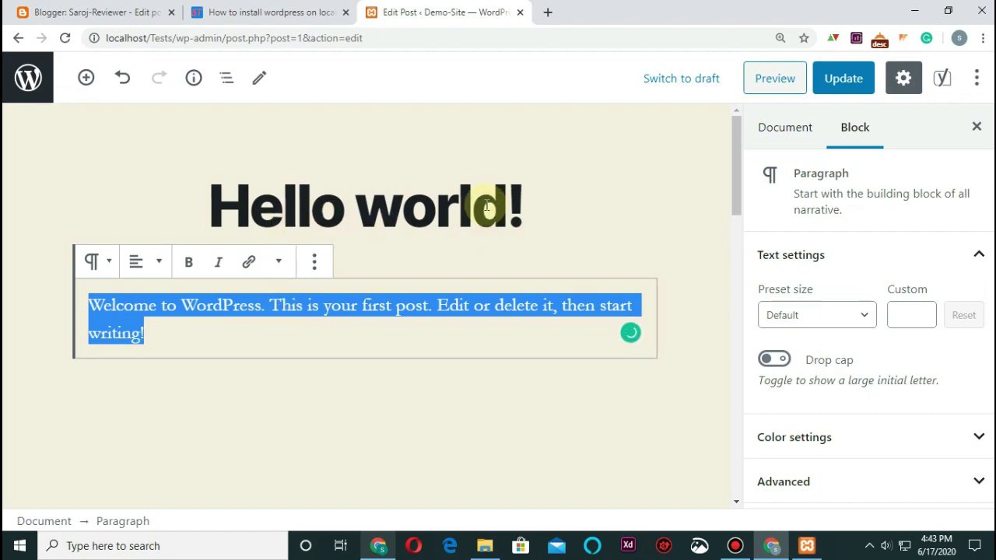
scroll(409, 236, "down", 20)
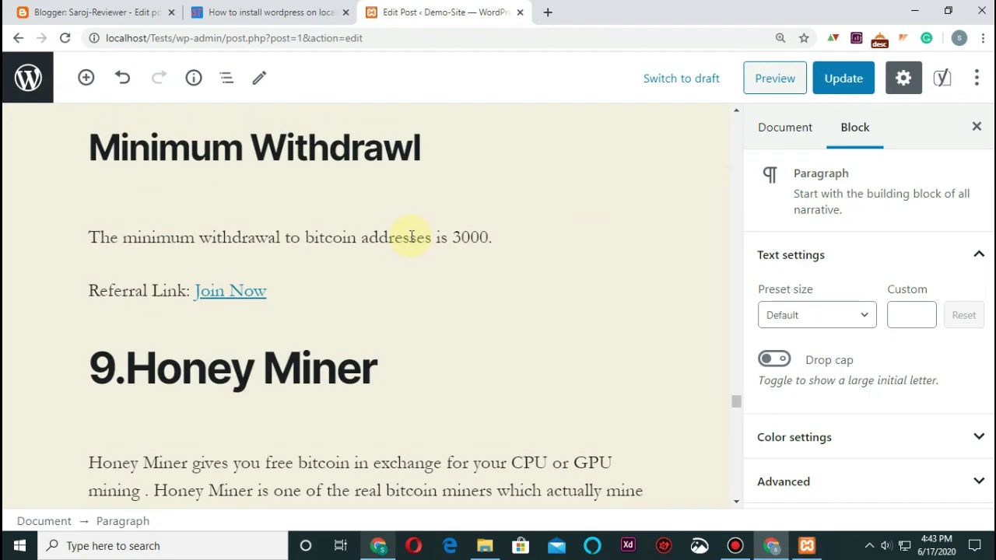
scroll(378, 257, "up", 10)
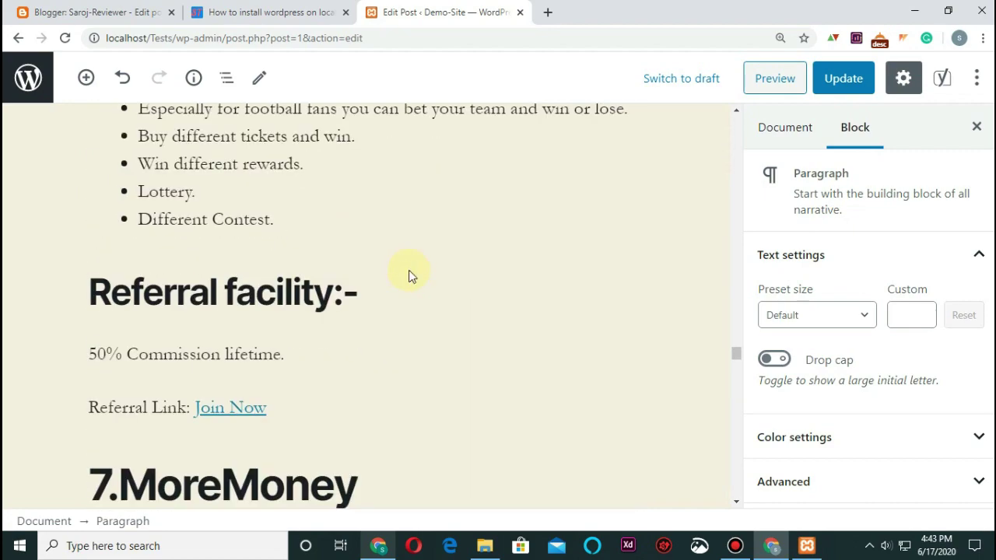
scroll(412, 280, "up", 10)
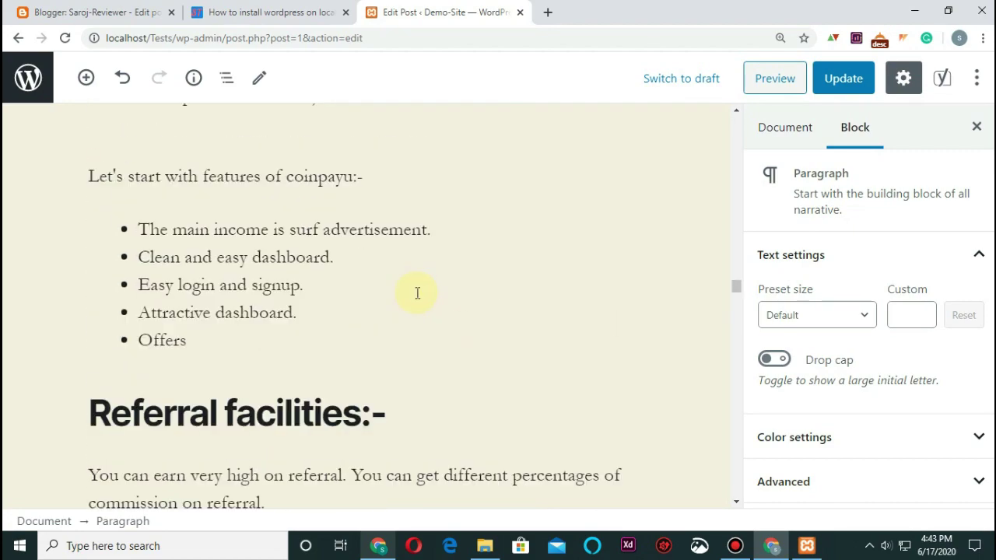
scroll(412, 292, "up", 15)
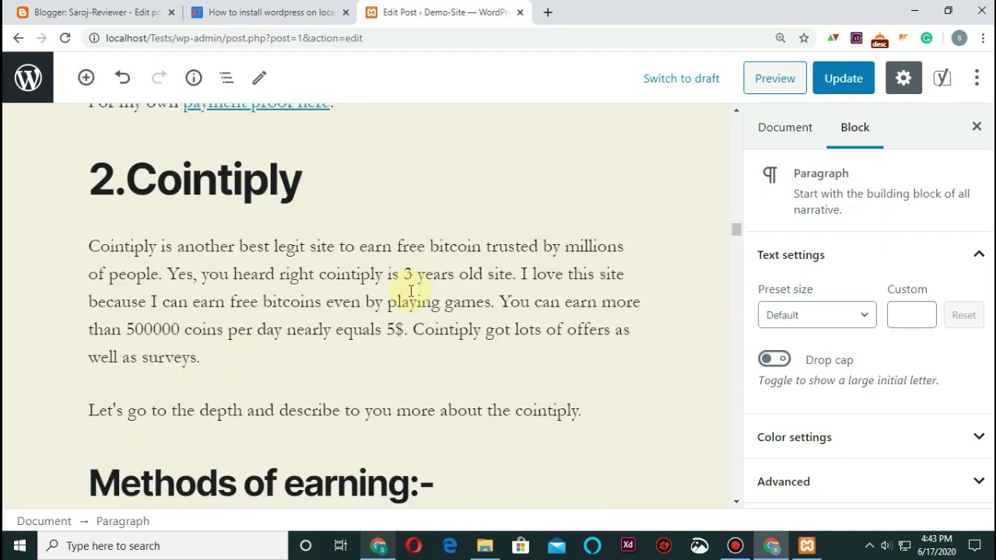
scroll(417, 281, "up", 20)
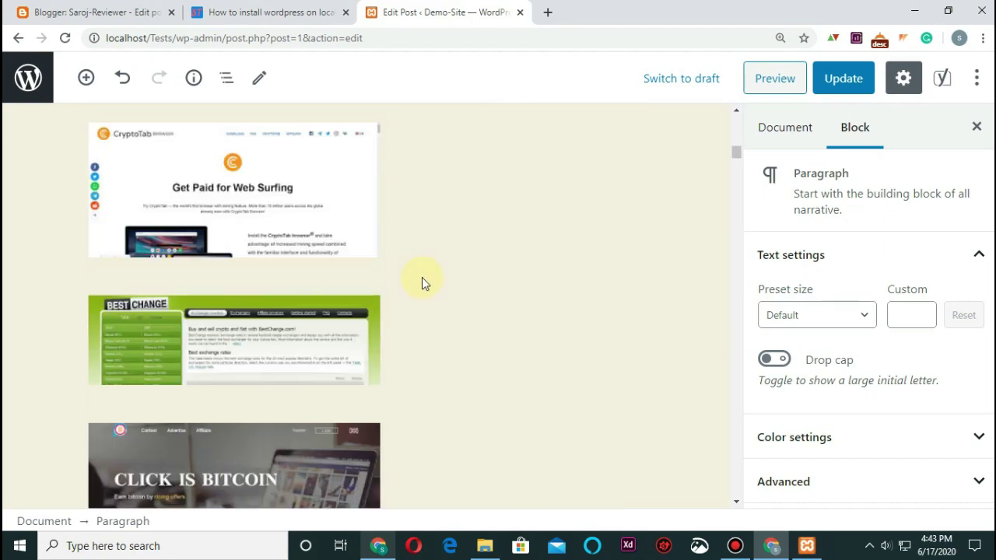
scroll(412, 280, "up", 5)
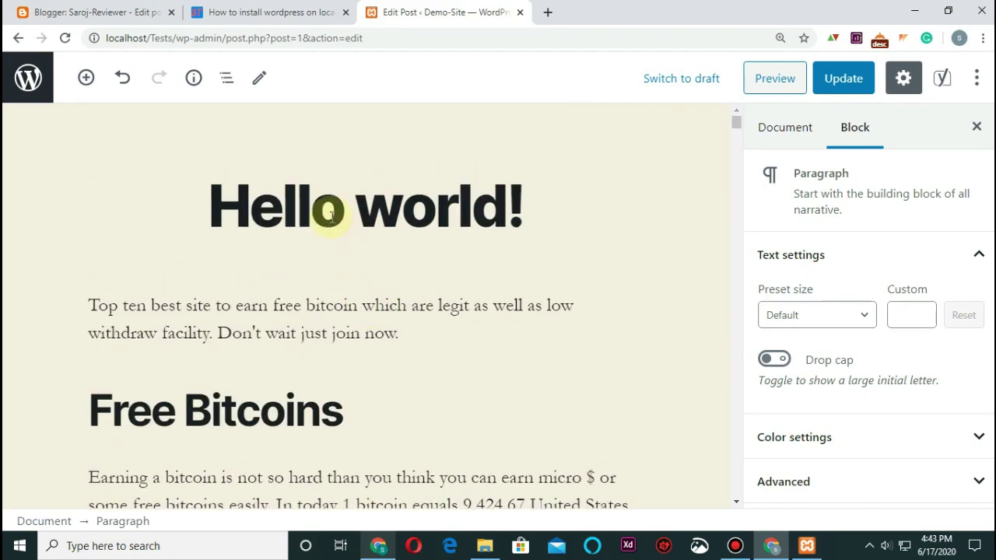
- Replace the post title with the phrase "Top ten best site to earn free bitcoin" copied from the first paragraph
left_click(329, 211)
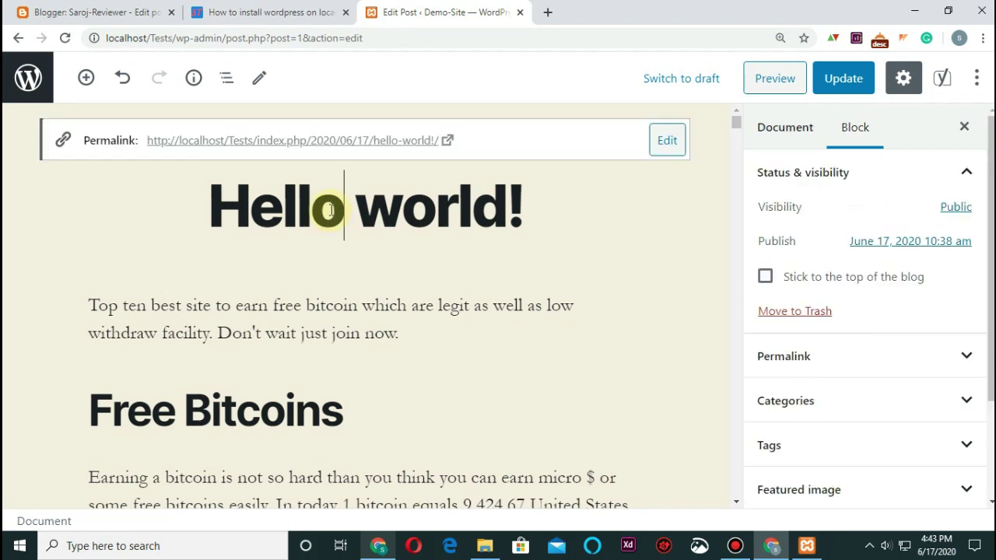
triple_click(407, 216)
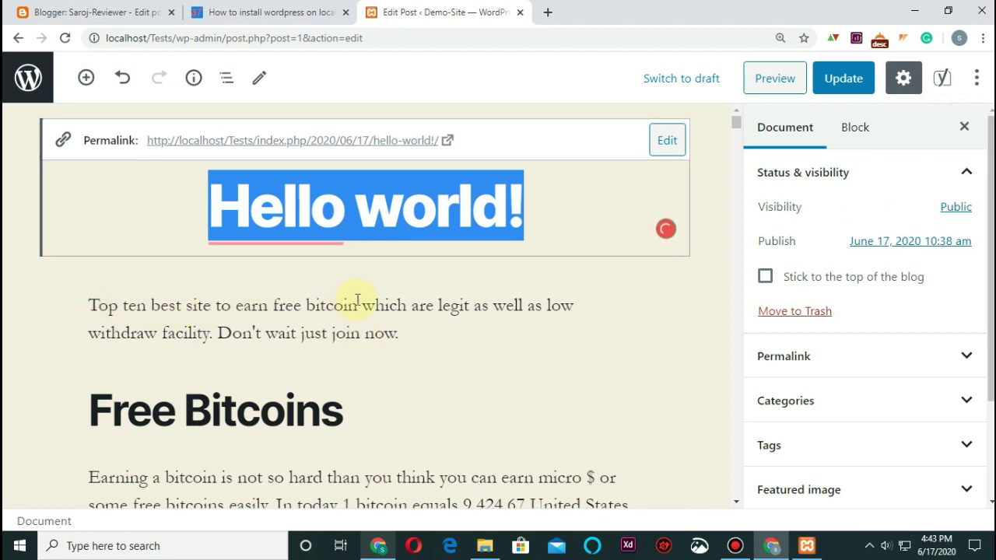
left_click_drag(360, 302, 354, 196)
key("ctrl+c")
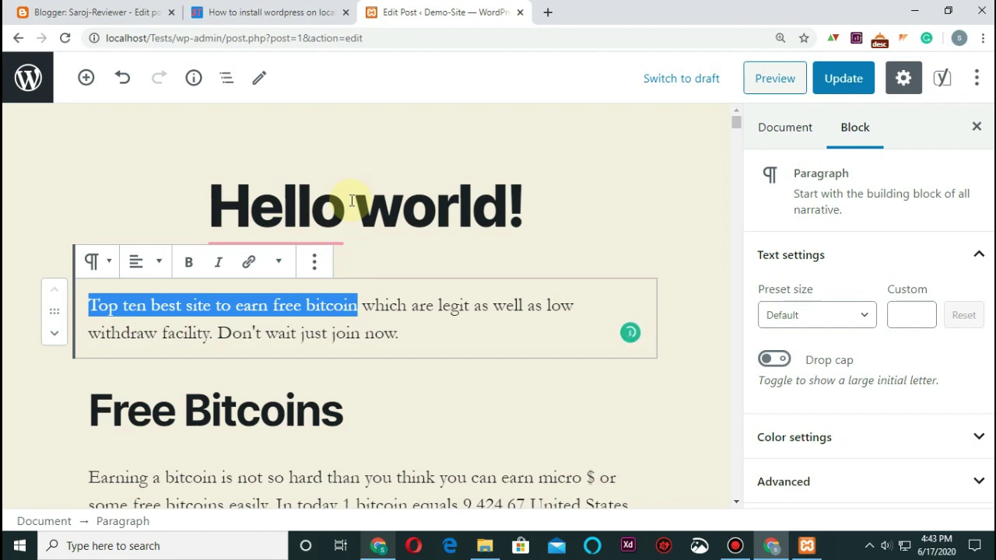
triple_click(352, 201)
key("ctrl+v")
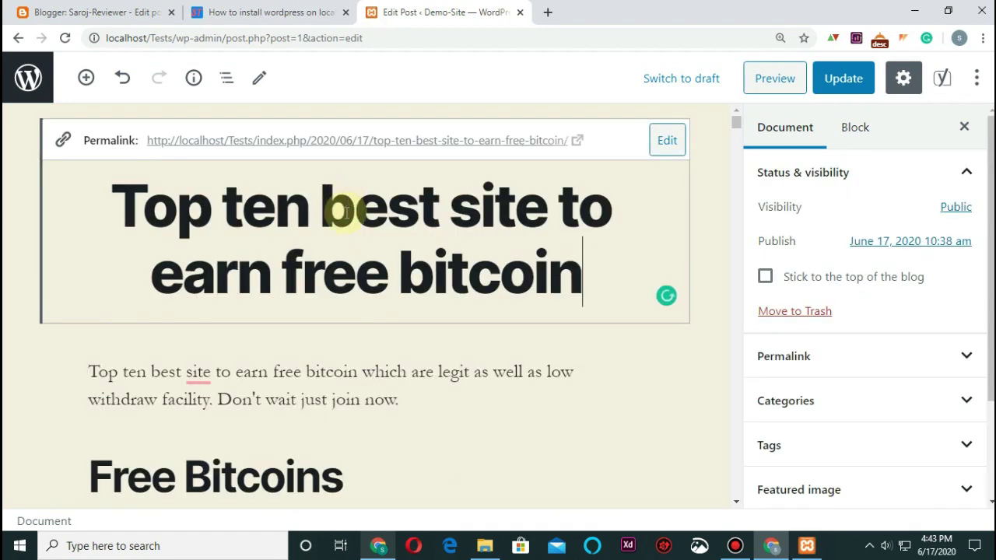
- Look through the whole pasted post down to the focus keyphrase in its Yoast SEO section
scroll(447, 314, "down", 1)
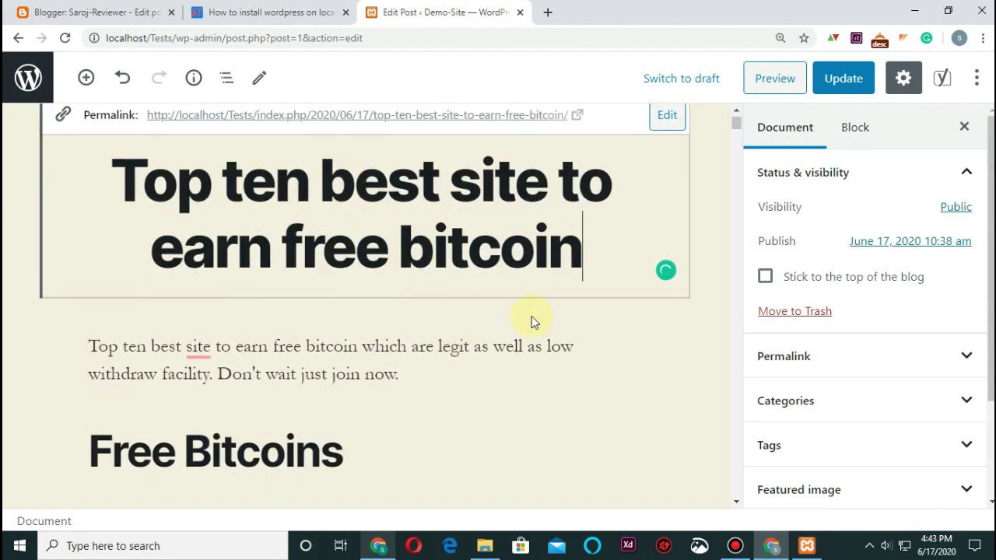
scroll(532, 316, "down", 15)
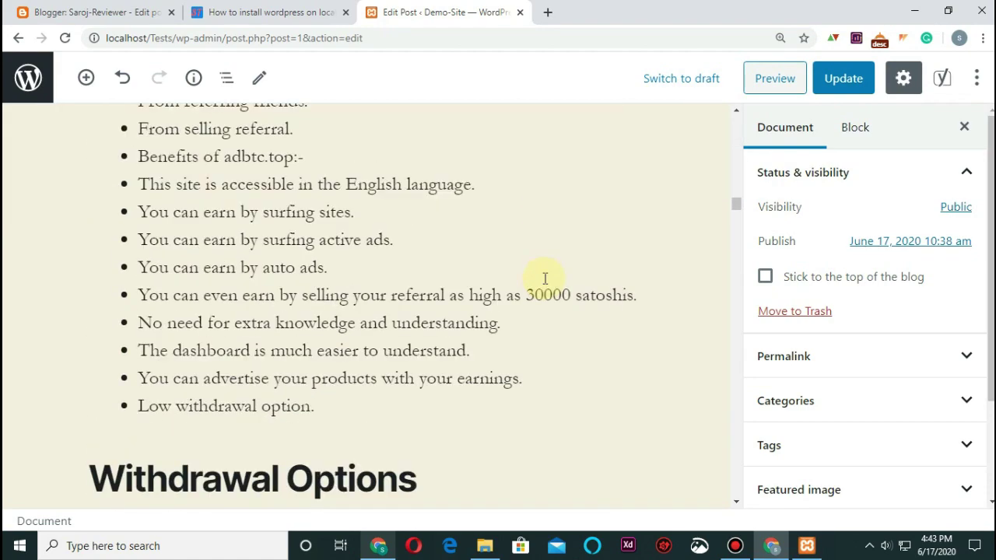
scroll(545, 279, "down", 12)
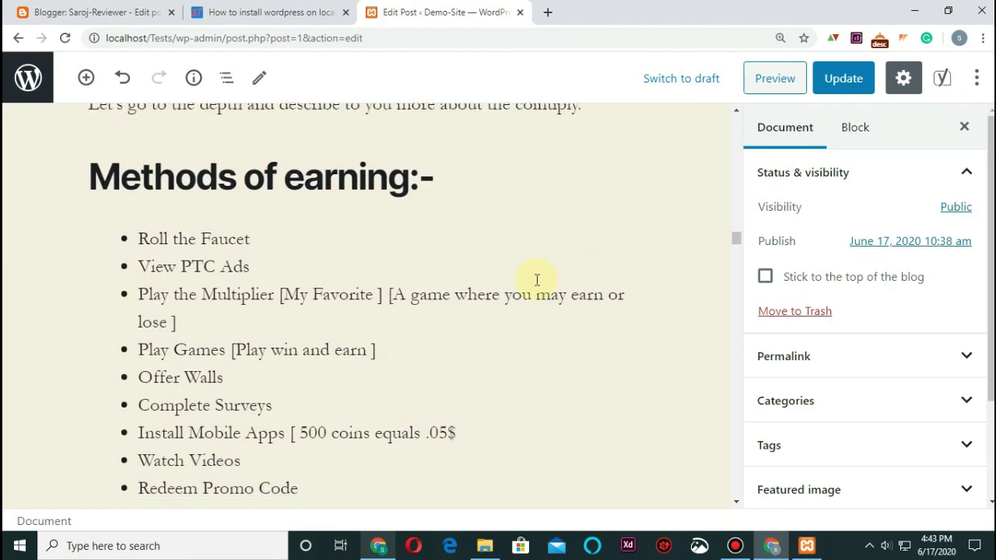
scroll(537, 280, "down", 15)
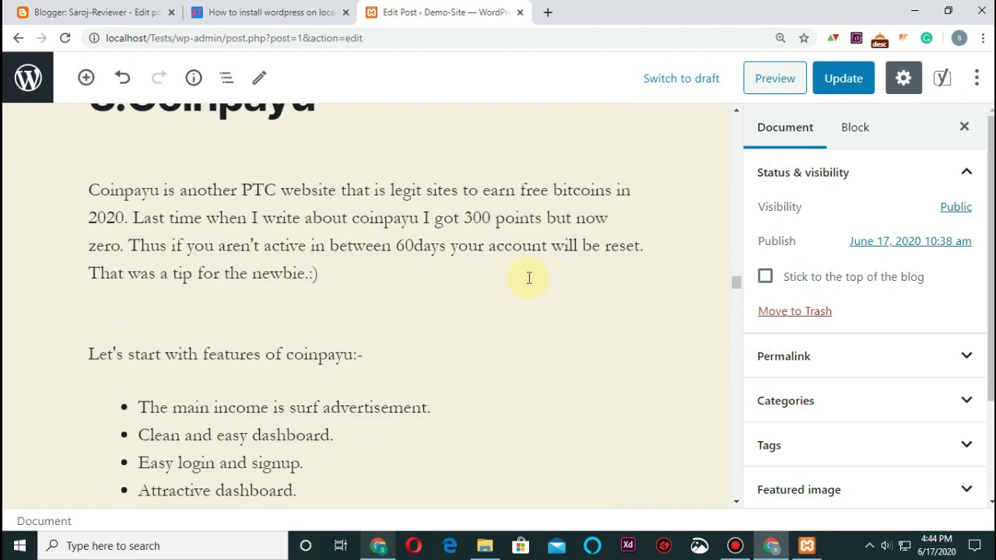
scroll(521, 267, "down", 4)
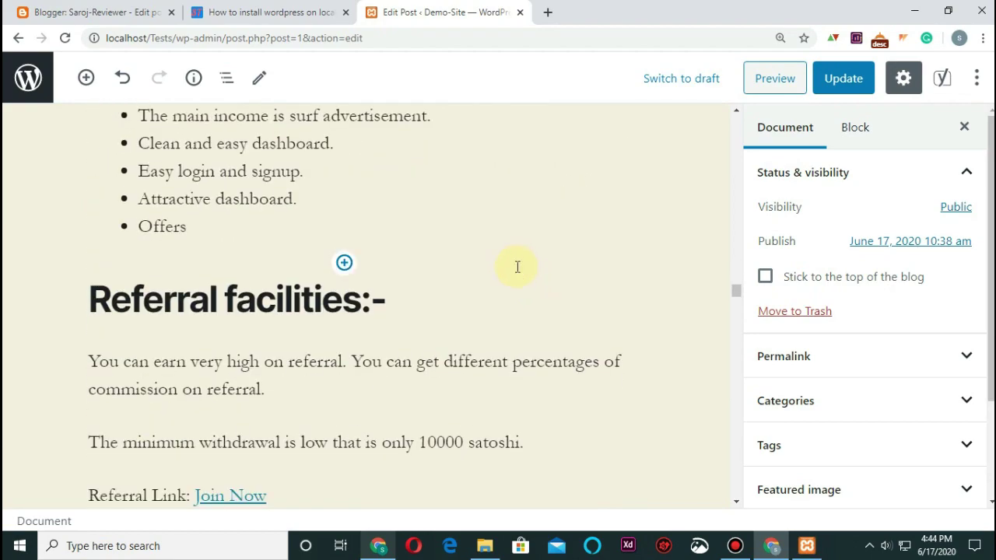
scroll(517, 267, "down", 11)
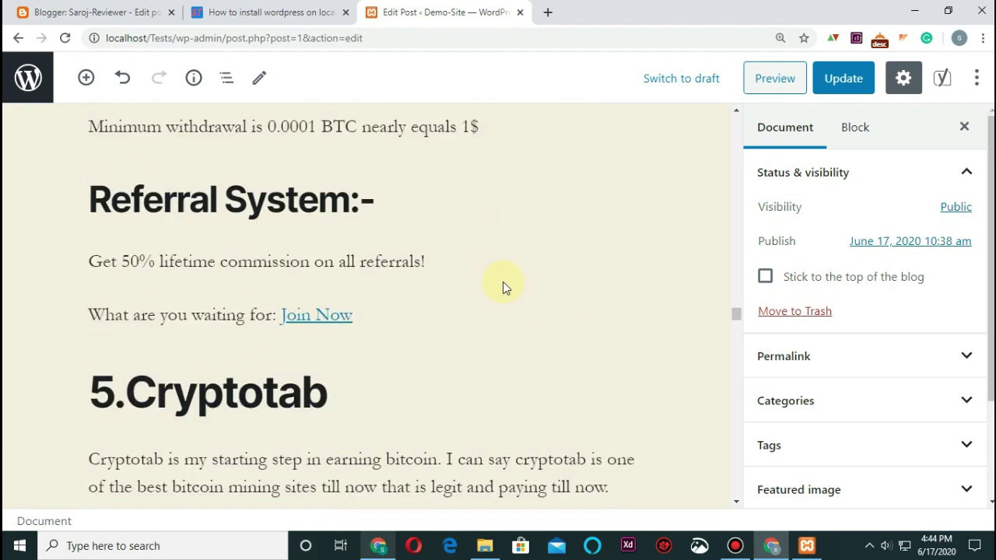
scroll(506, 285, "down", 15)
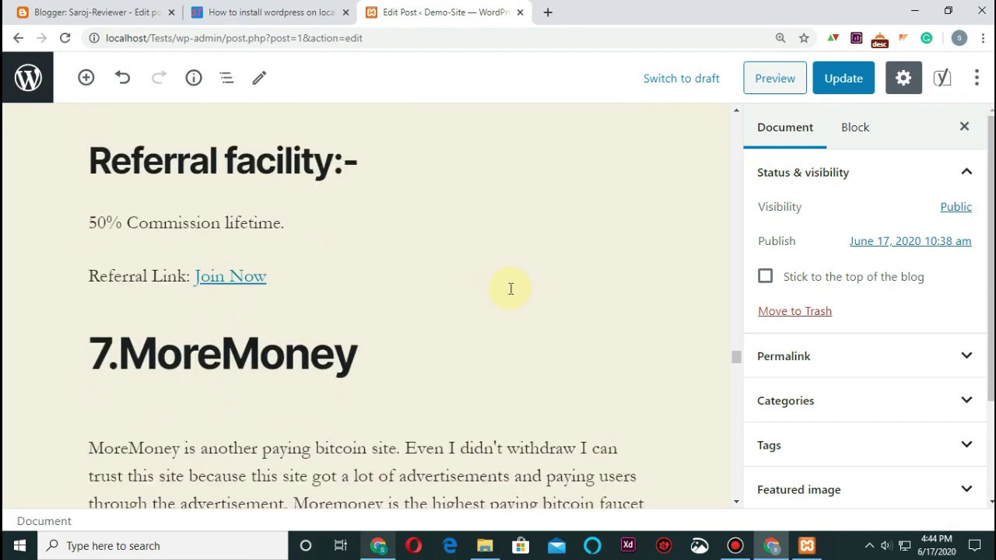
scroll(511, 288, "down", 15)
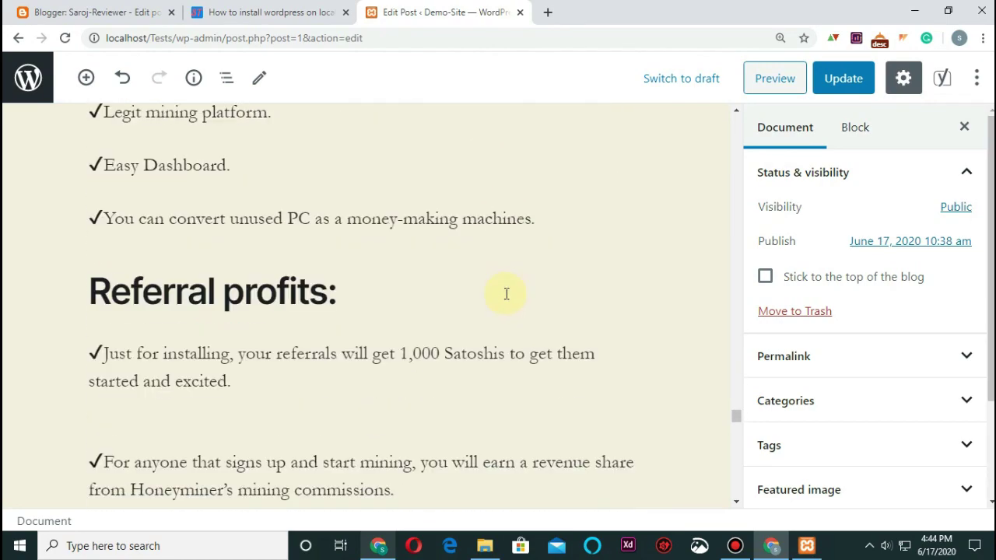
scroll(506, 293, "down", 15)
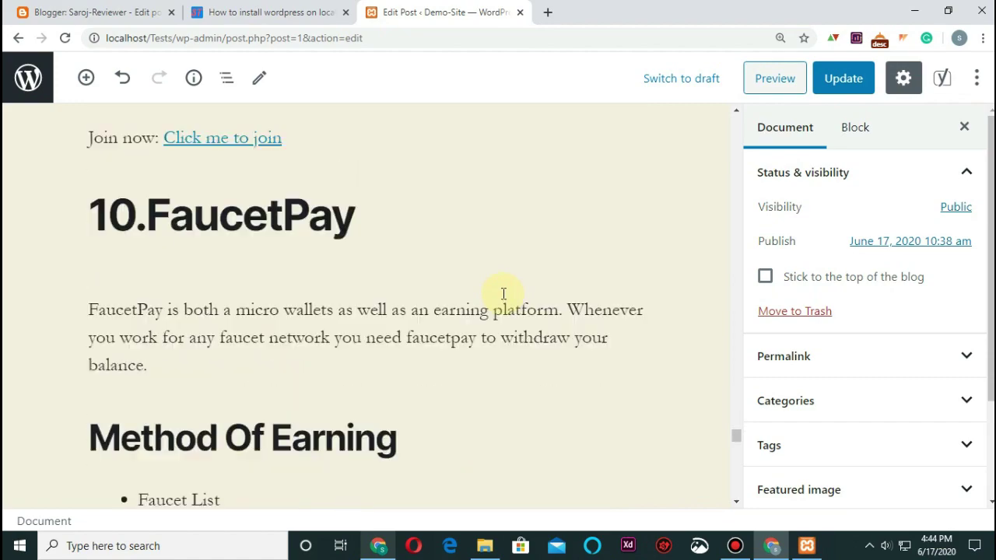
scroll(420, 311, "down", 15)
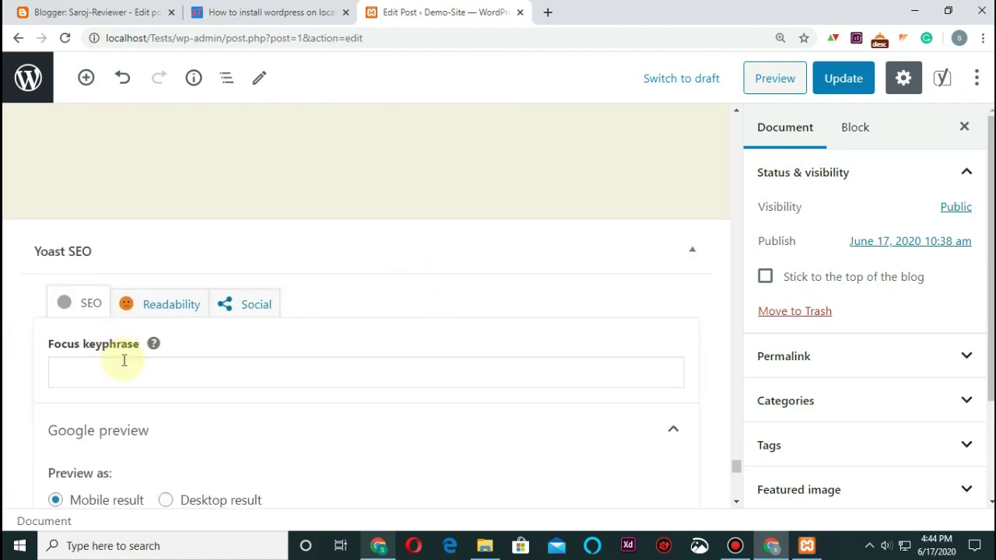
- Set both the Yoast SEO focus keyphrase and the meta description to the copied phrase "Top ten best site to earn free bitcoin"
left_click(124, 363)
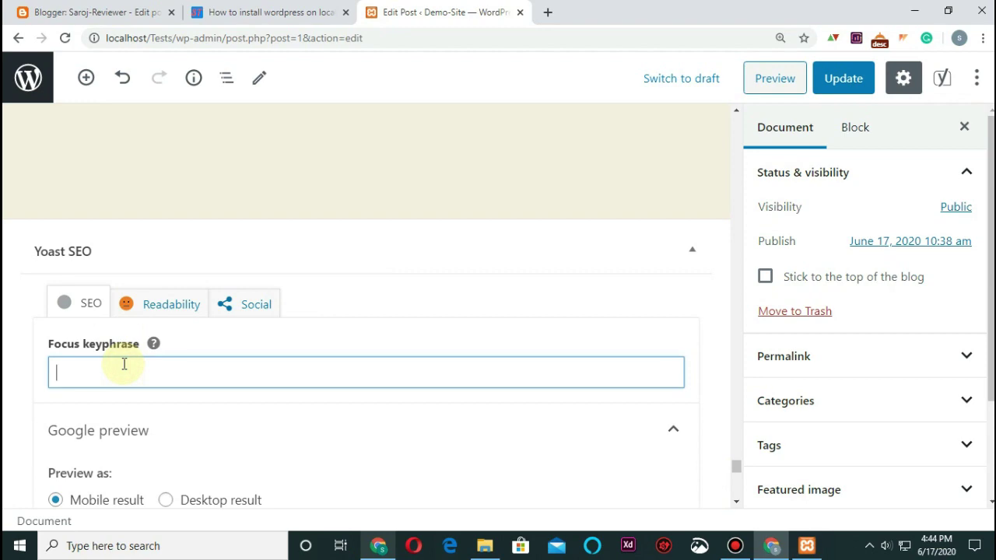
key("ctrl+v")
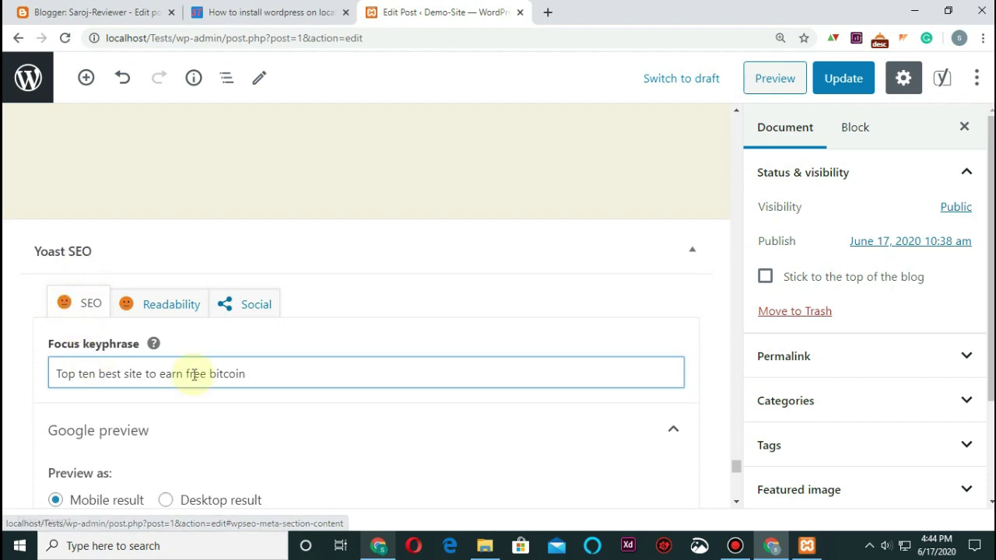
scroll(195, 382, "down", 2)
scroll(204, 388, "down", 3)
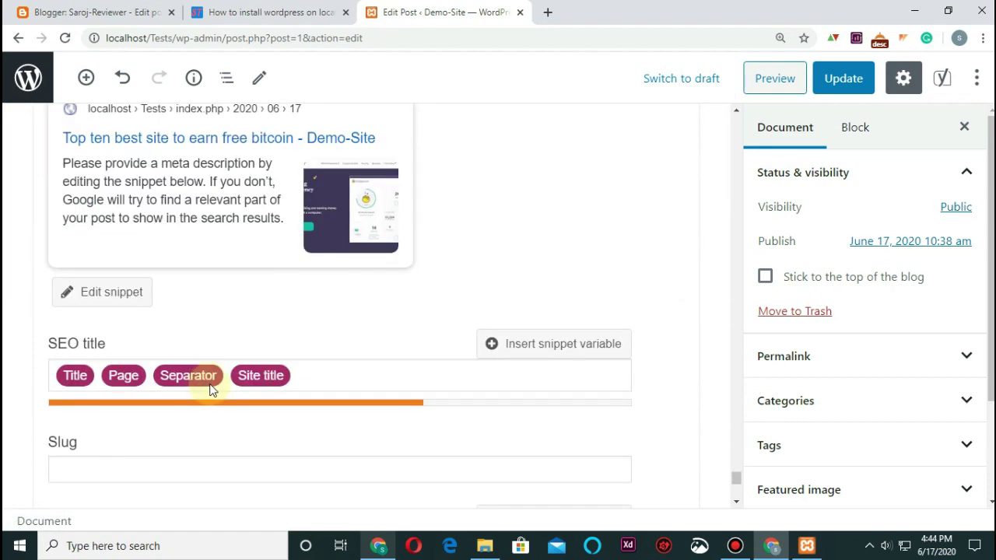
scroll(171, 399, "down", 1)
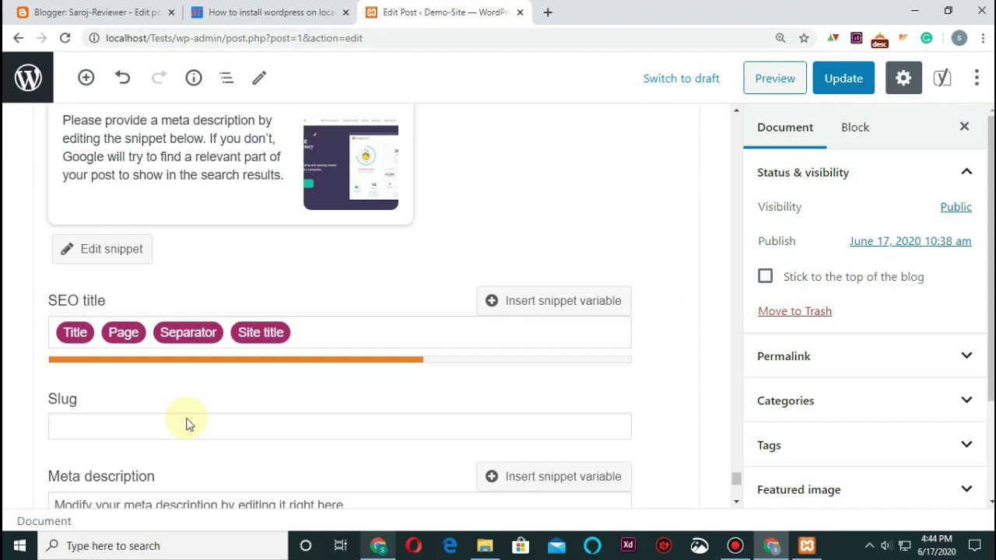
left_click(165, 393)
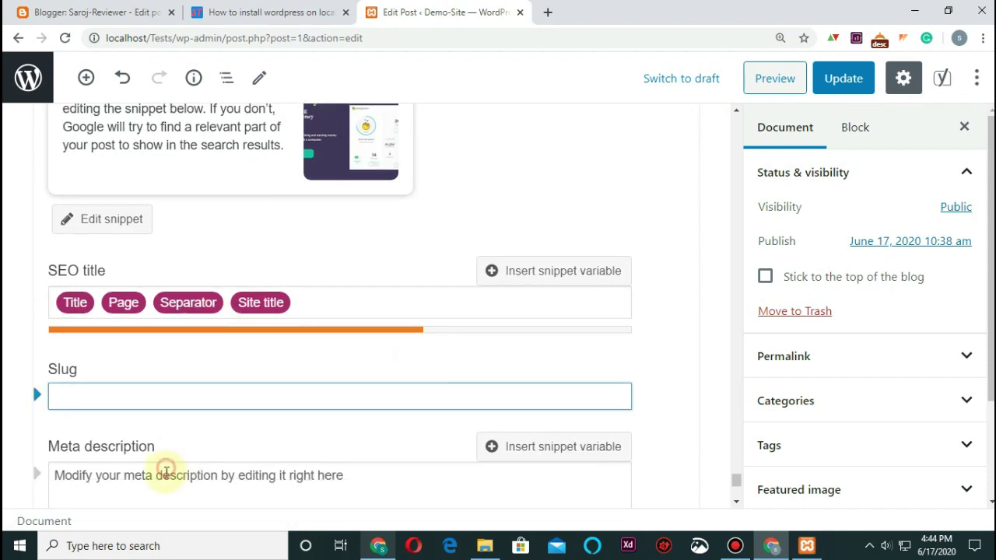
left_click(342, 474)
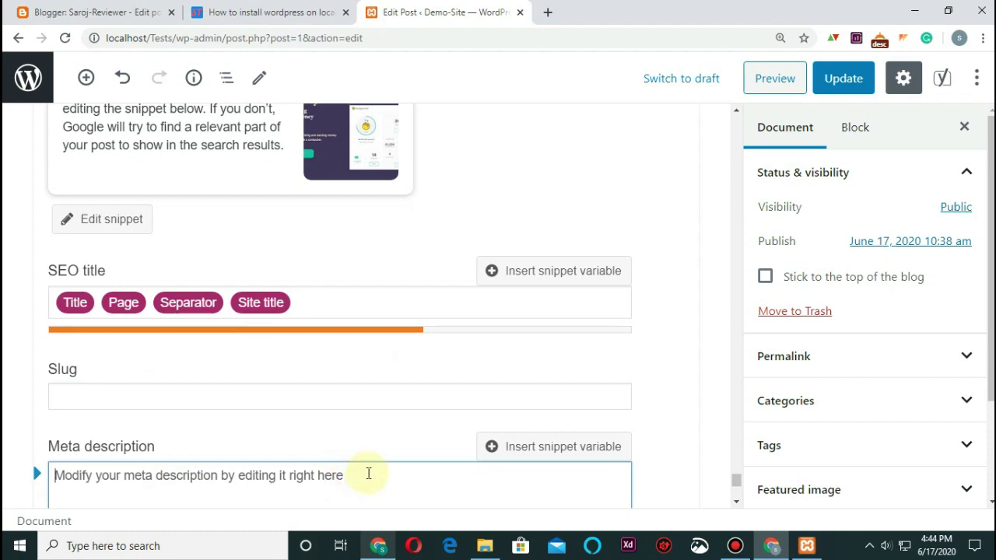
key("ctrl+v")
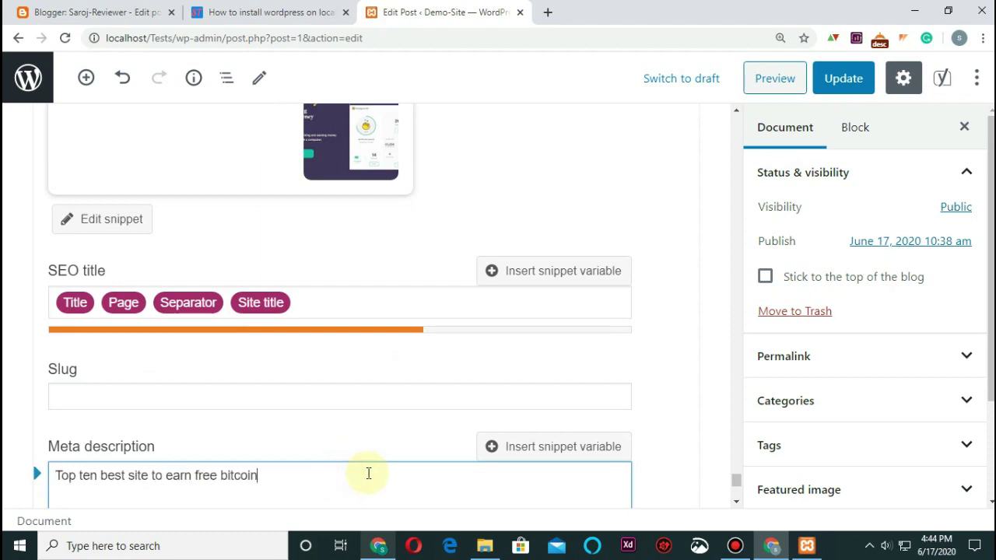
scroll(366, 475, "down", 2)
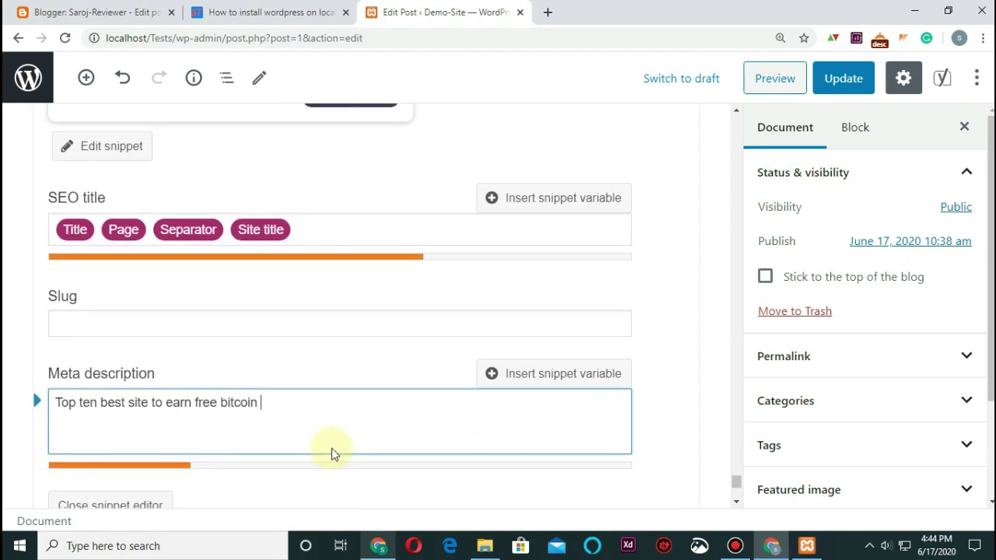
- Check the post's Google preview, and expand the SEO analysis to read its listed problems, improvements and good results
scroll(354, 382, "up", 6)
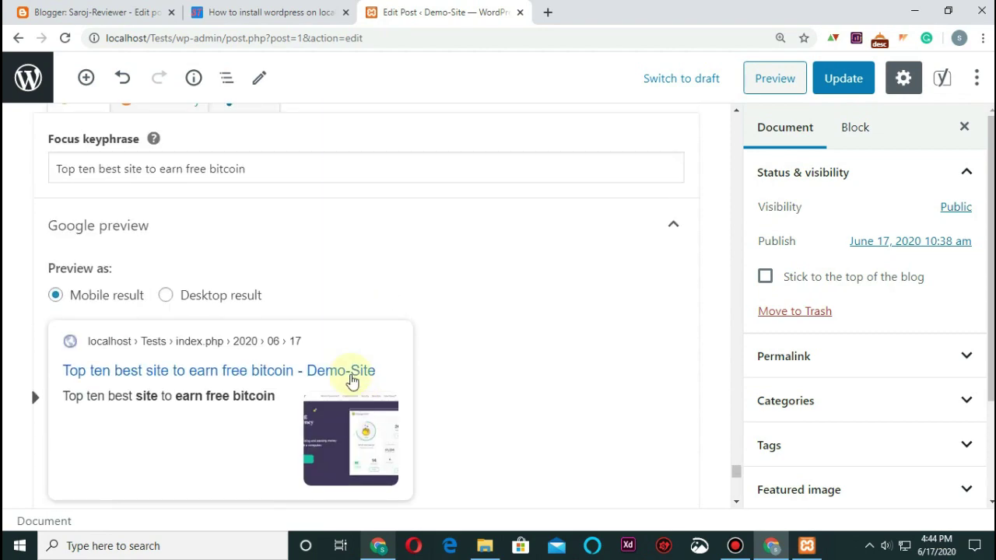
scroll(351, 380, "up", 7)
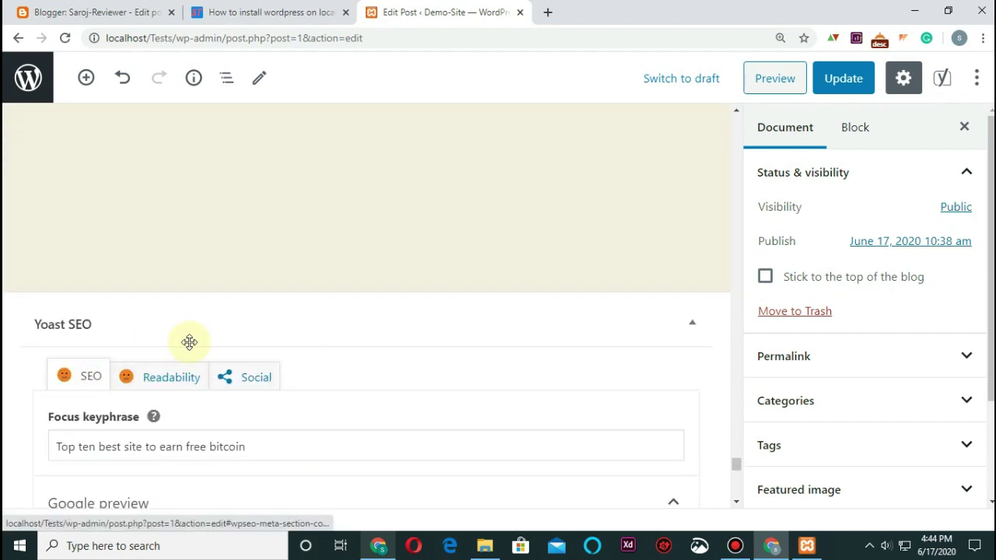
scroll(365, 240, "down", 2)
scroll(355, 256, "up", 4)
scroll(329, 260, "down", 15)
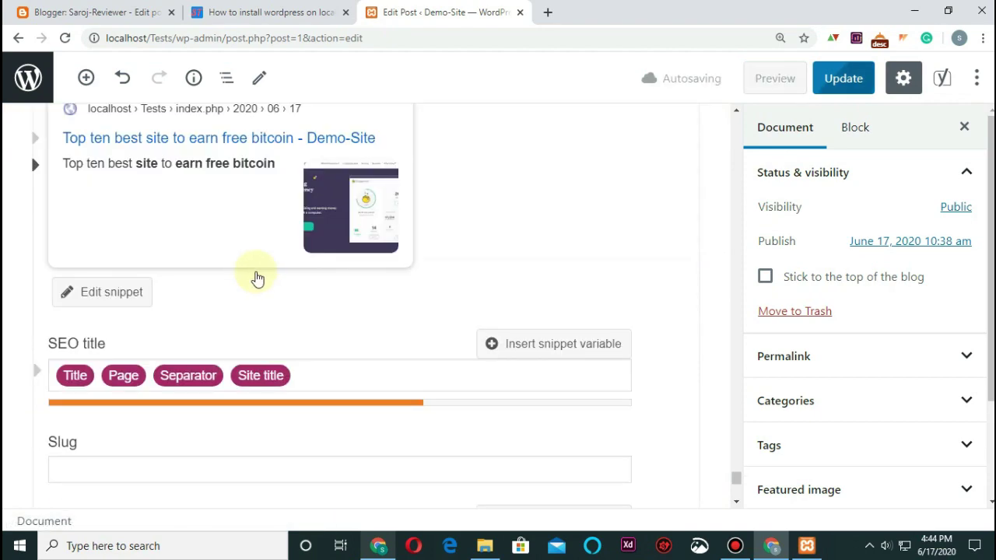
scroll(262, 356, "down", 5)
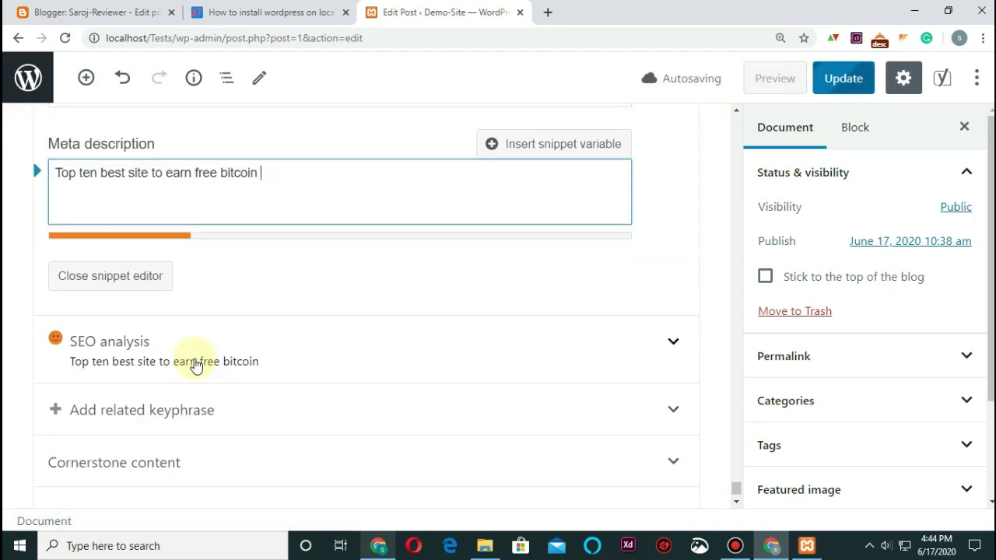
left_click(113, 364)
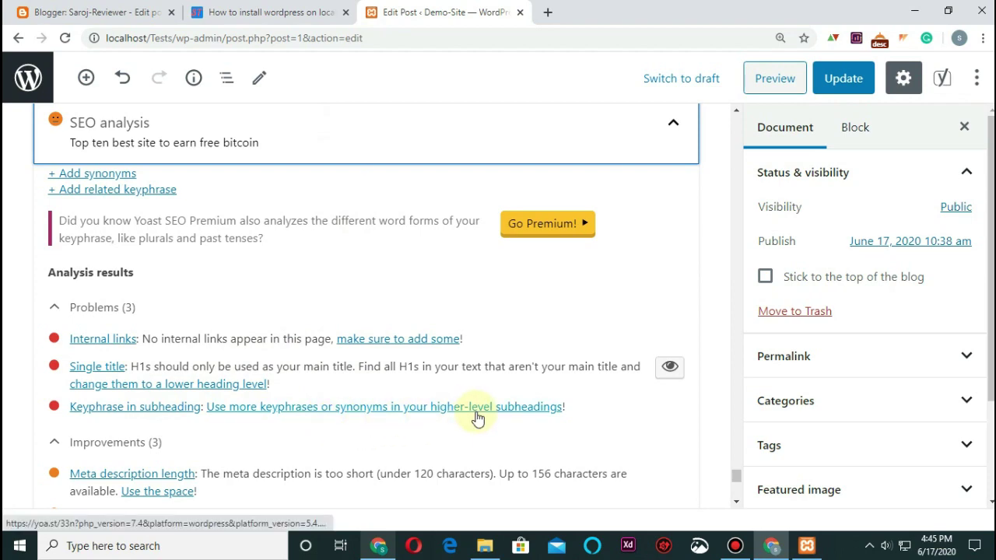
scroll(277, 444, "down", 1)
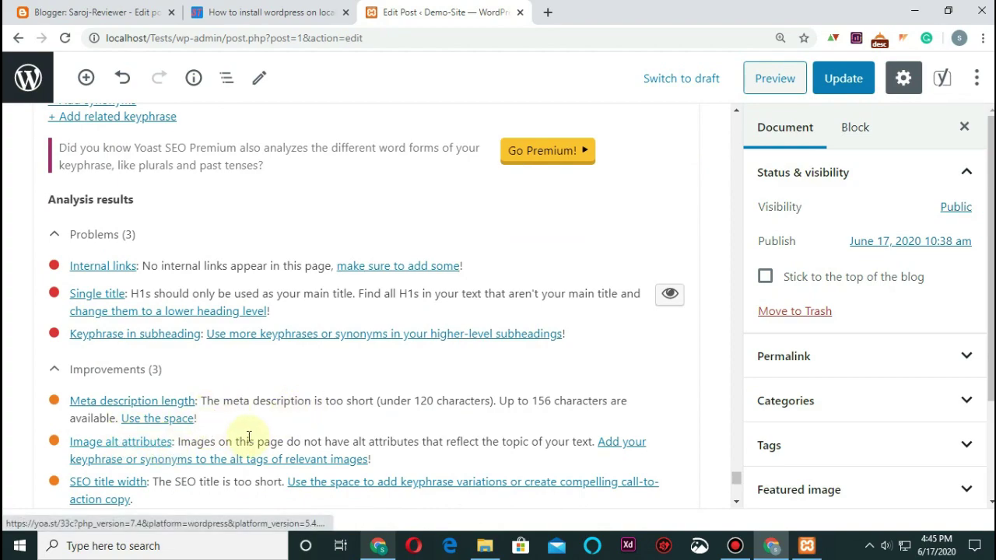
scroll(124, 460, "down", 1)
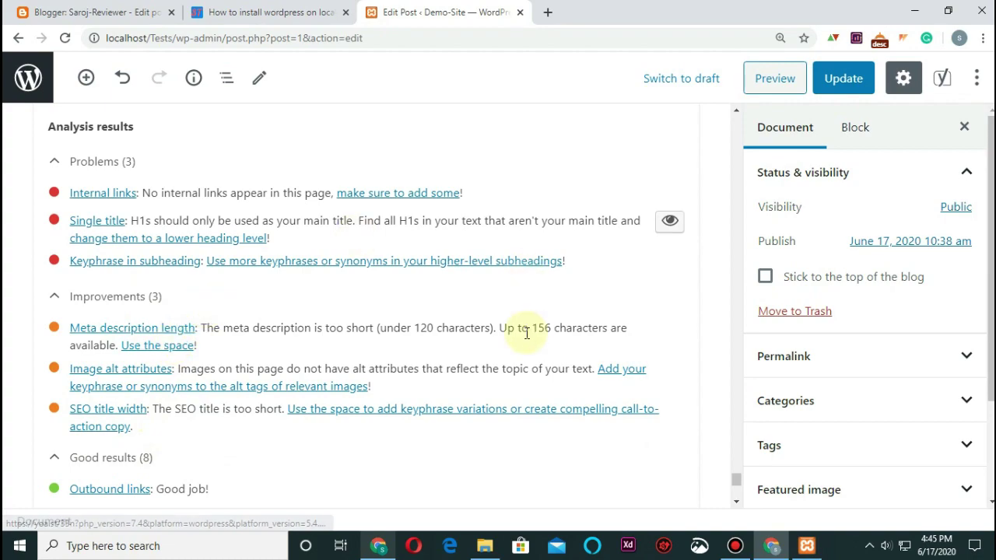
scroll(526, 333, "up", 15)
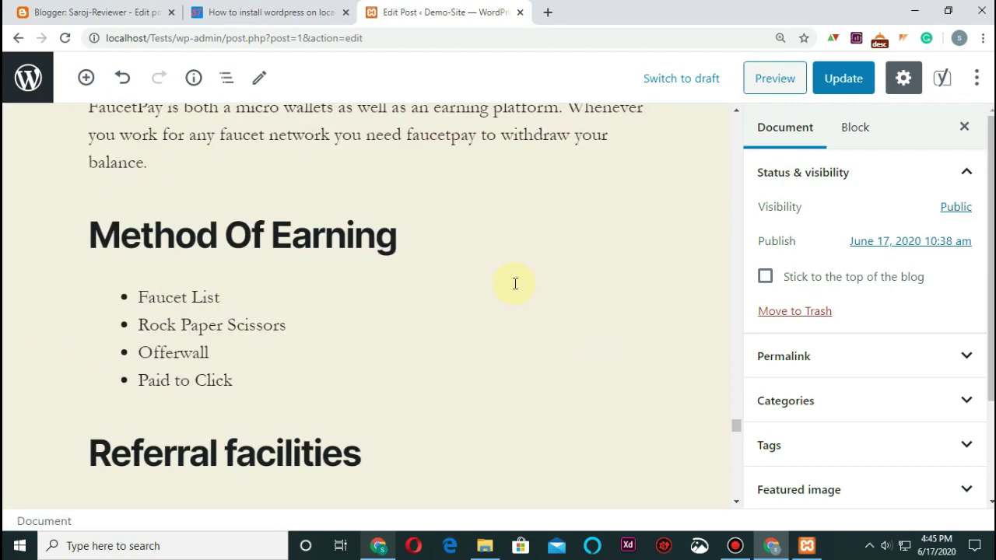
scroll(498, 287, "up", 15)
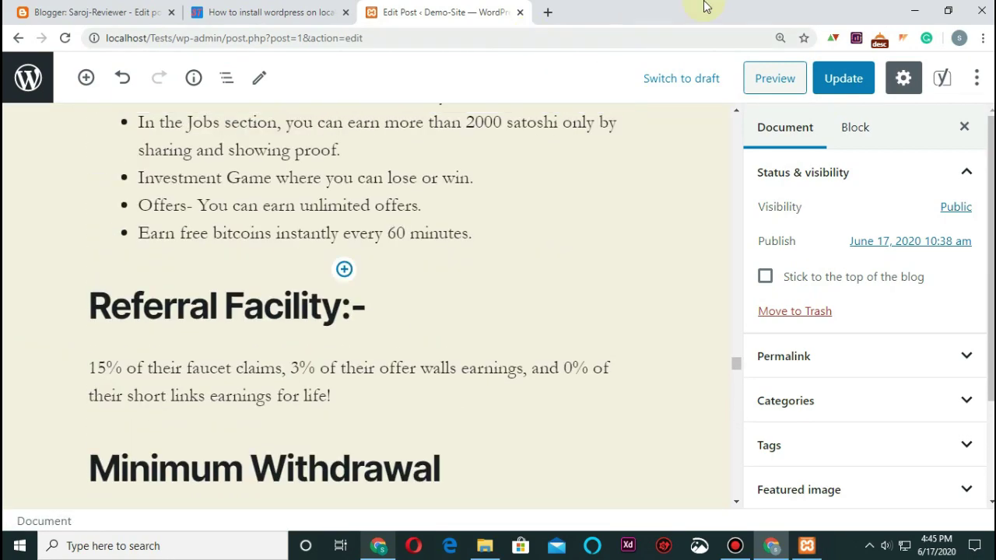
left_click(923, 13)
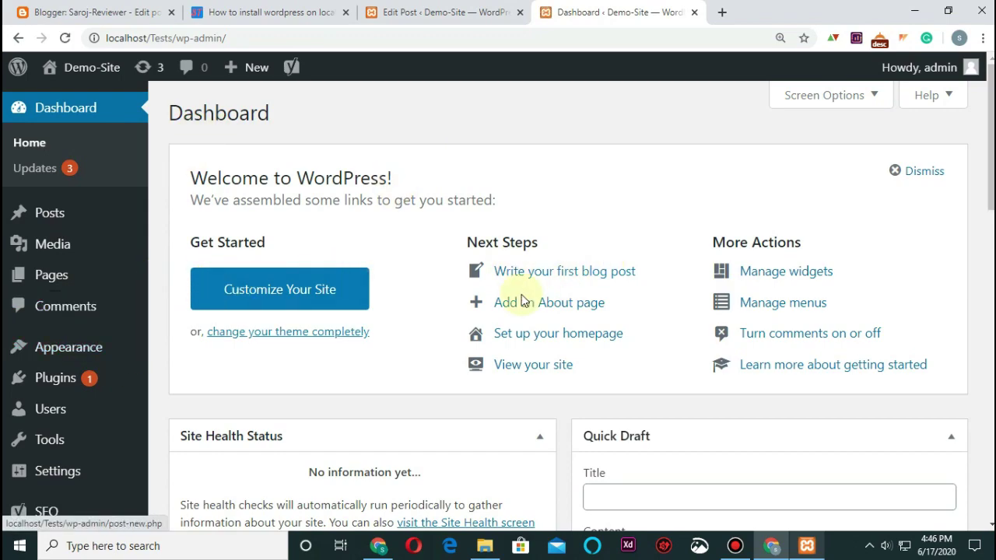
scroll(303, 288, "down", 5)
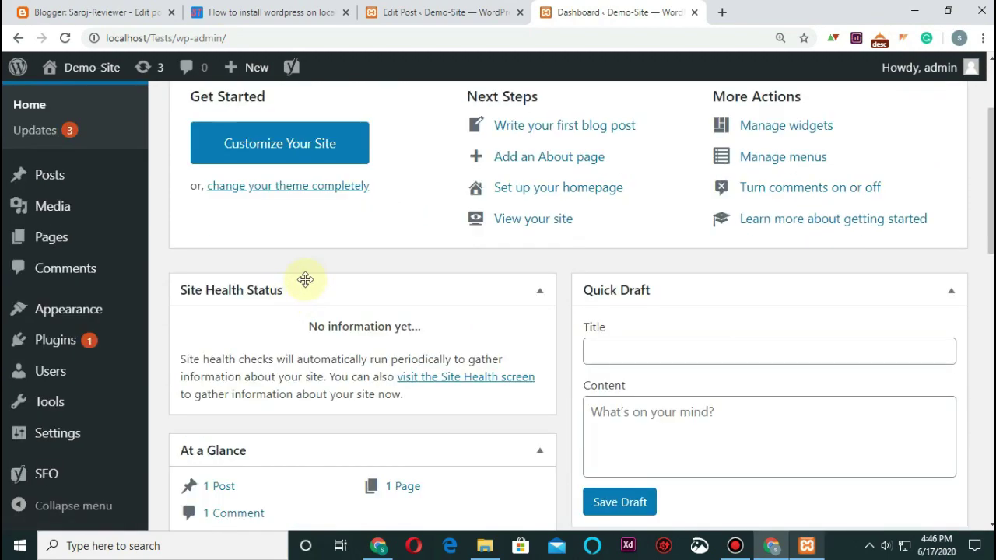
scroll(260, 370, "up", 5)
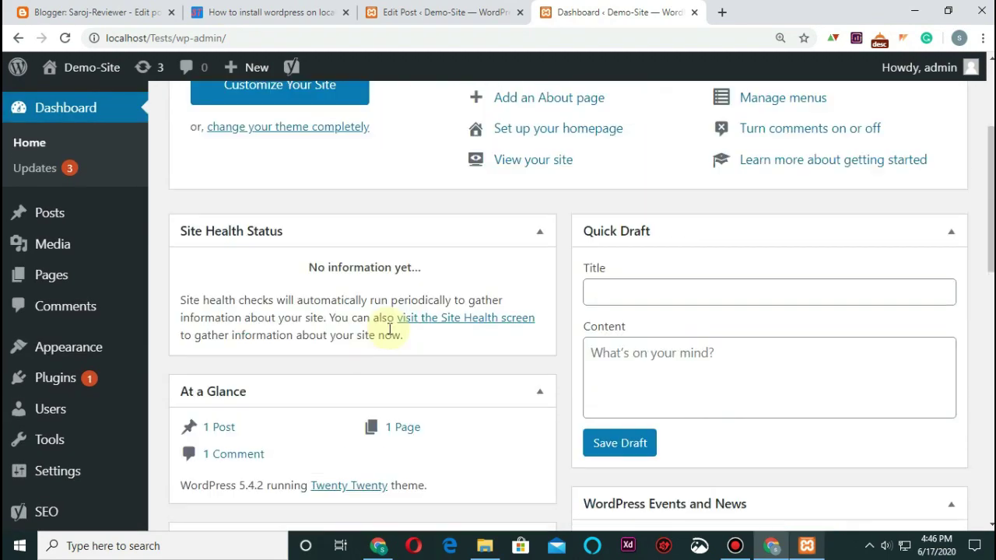